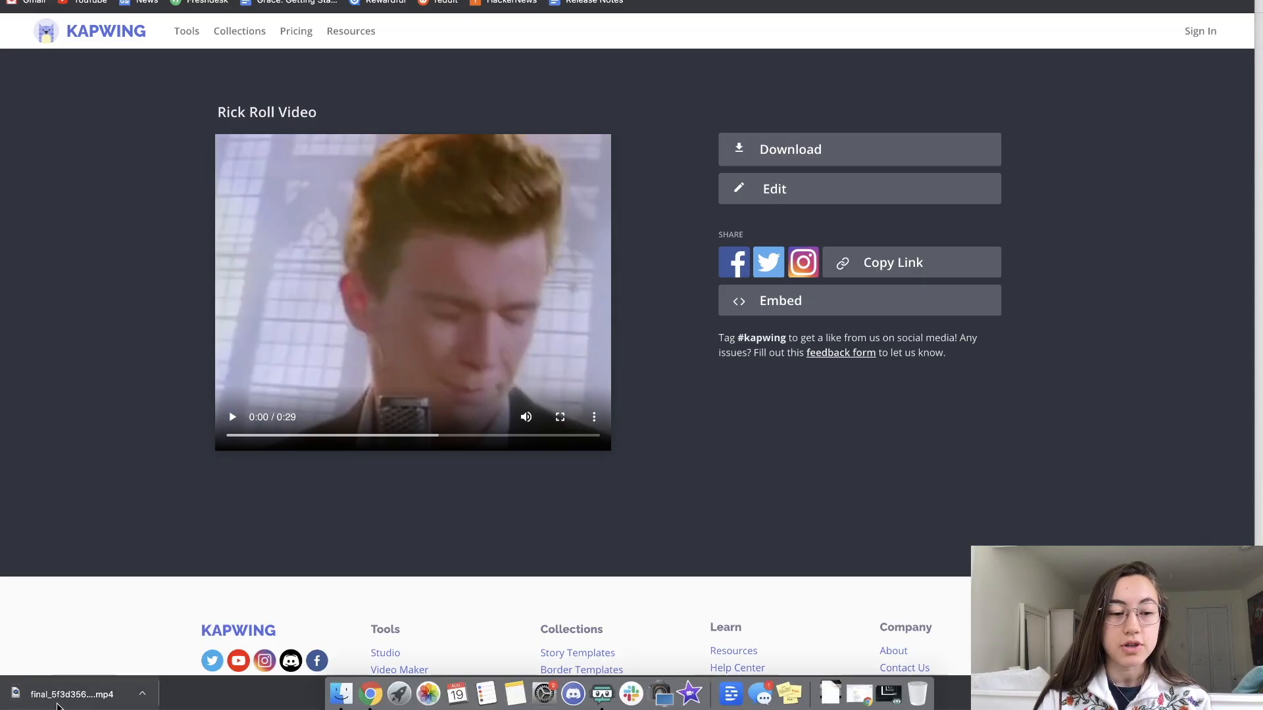
- Preview the finished Rick Roll video
{"action": "left_click", "coordinate": [234, 420]}
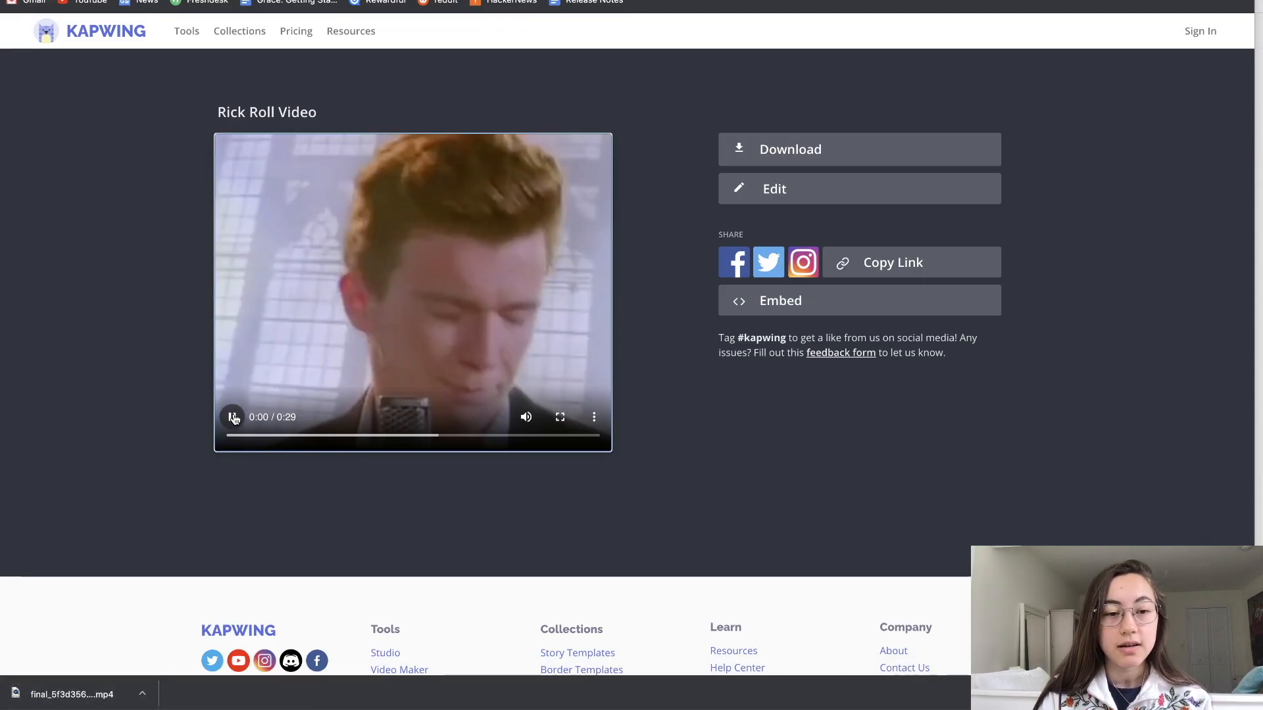
{"action": "left_click", "coordinate": [234, 419]}
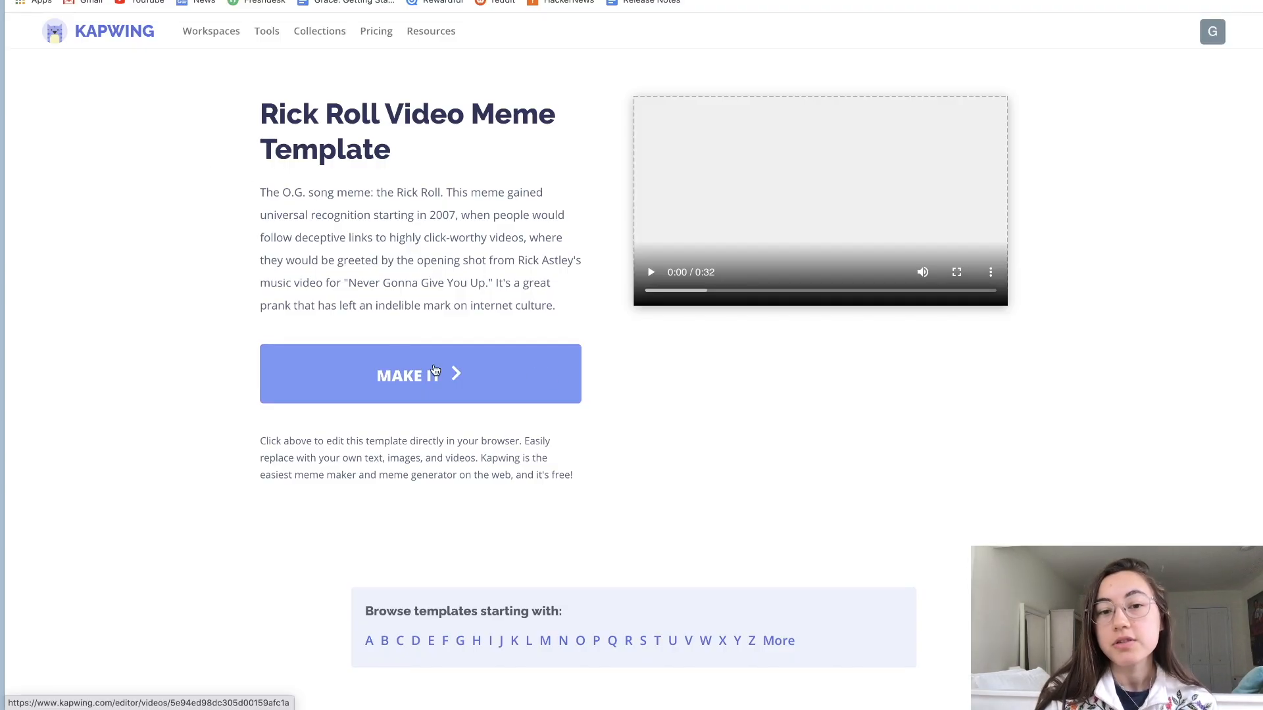
- Open the Rick Roll Video Meme Template for editing and replace the first scene's placeholder with video (1).mp4
{"action": "left_click", "coordinate": [487, 379]}
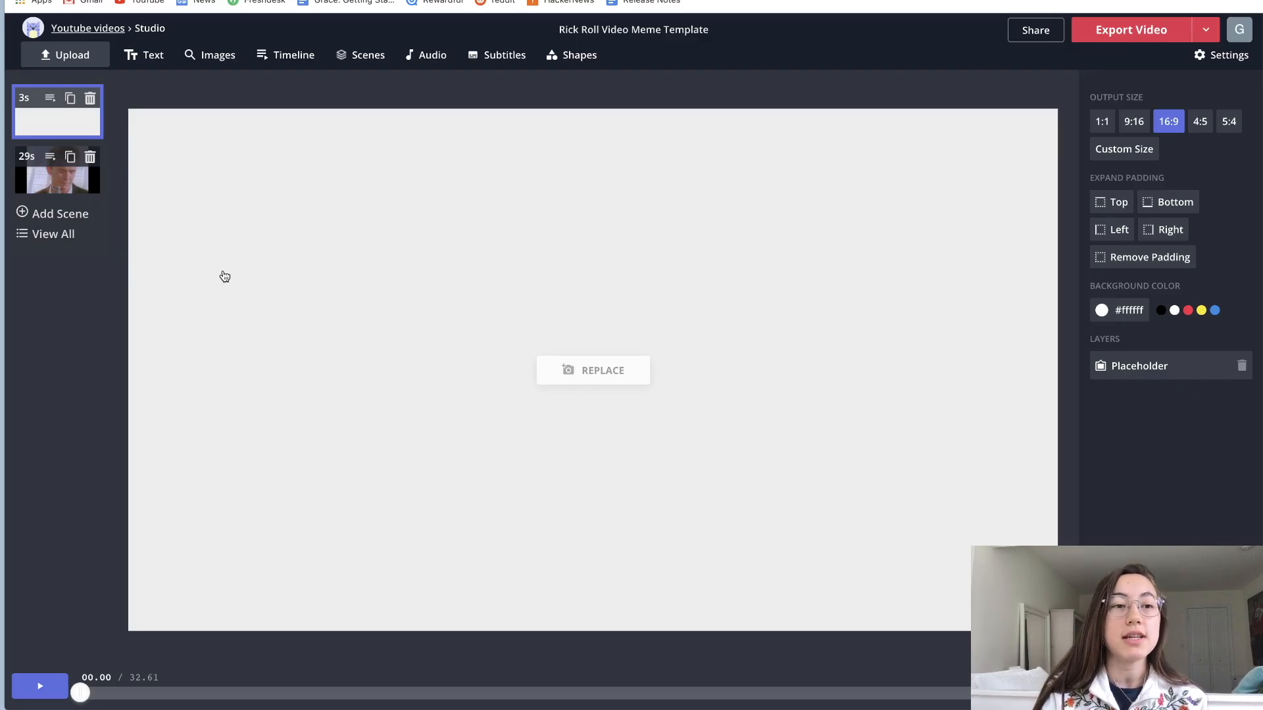
{"action": "left_click", "coordinate": [59, 183]}
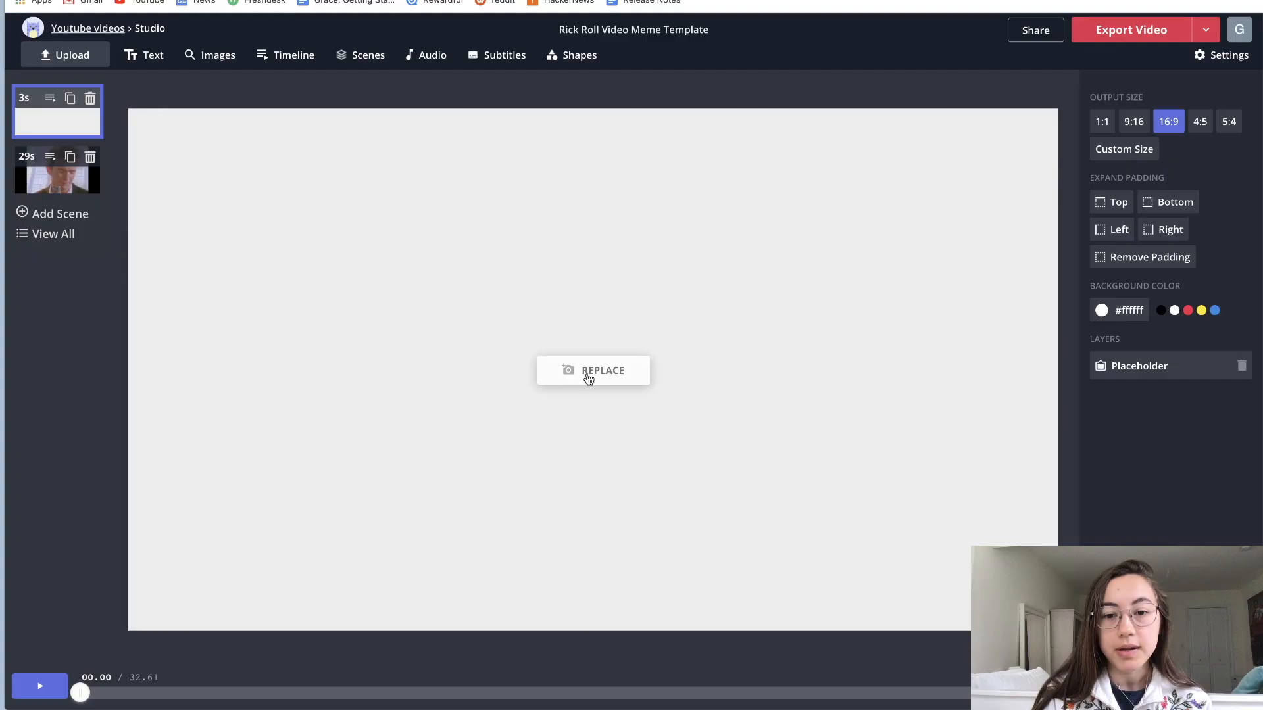
{"action": "left_click", "coordinate": [590, 375]}
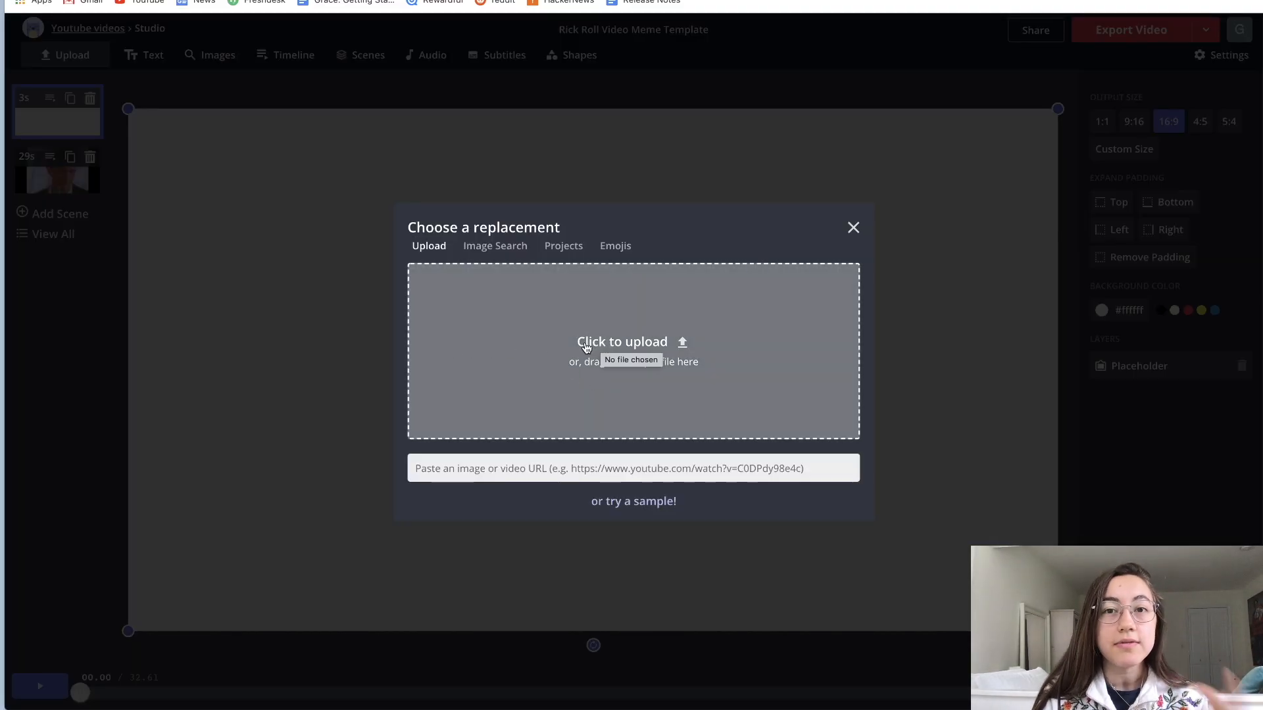
{"action": "left_click", "coordinate": [518, 473]}
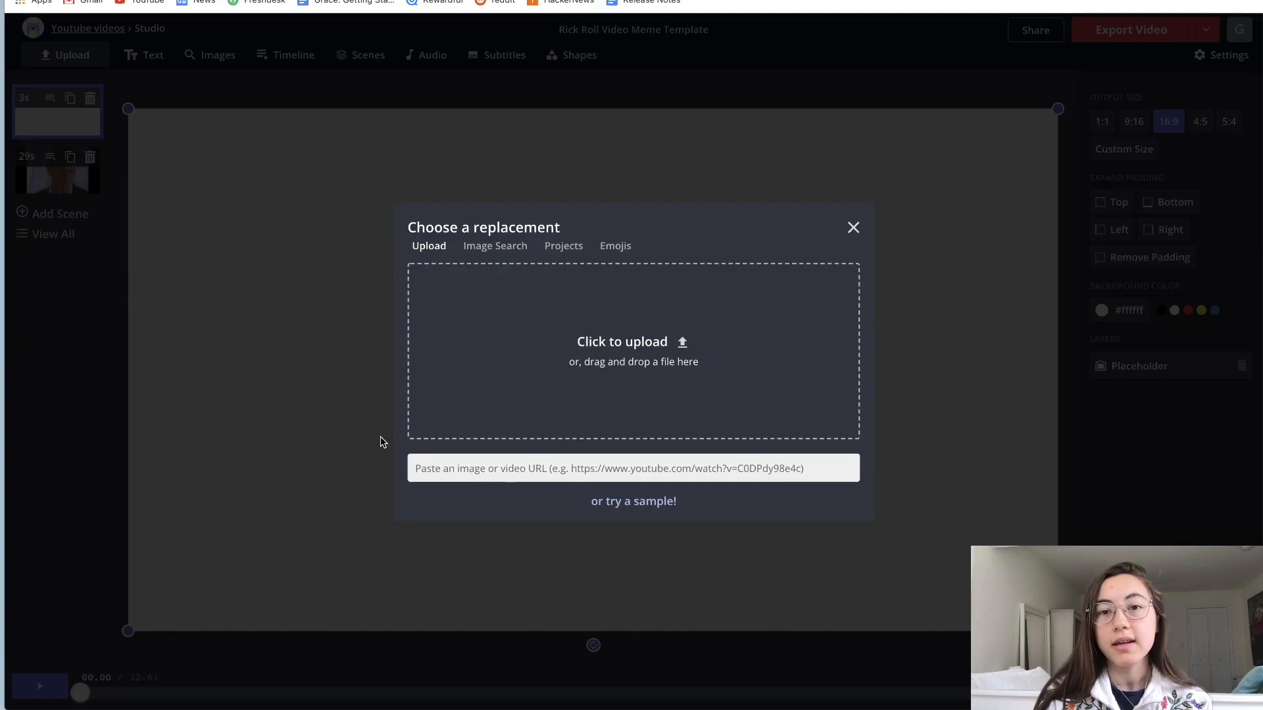
{"action": "left_click", "coordinate": [533, 380]}
{"action": "left_click", "coordinate": [519, 133]}
{"action": "left_click", "coordinate": [881, 290]}
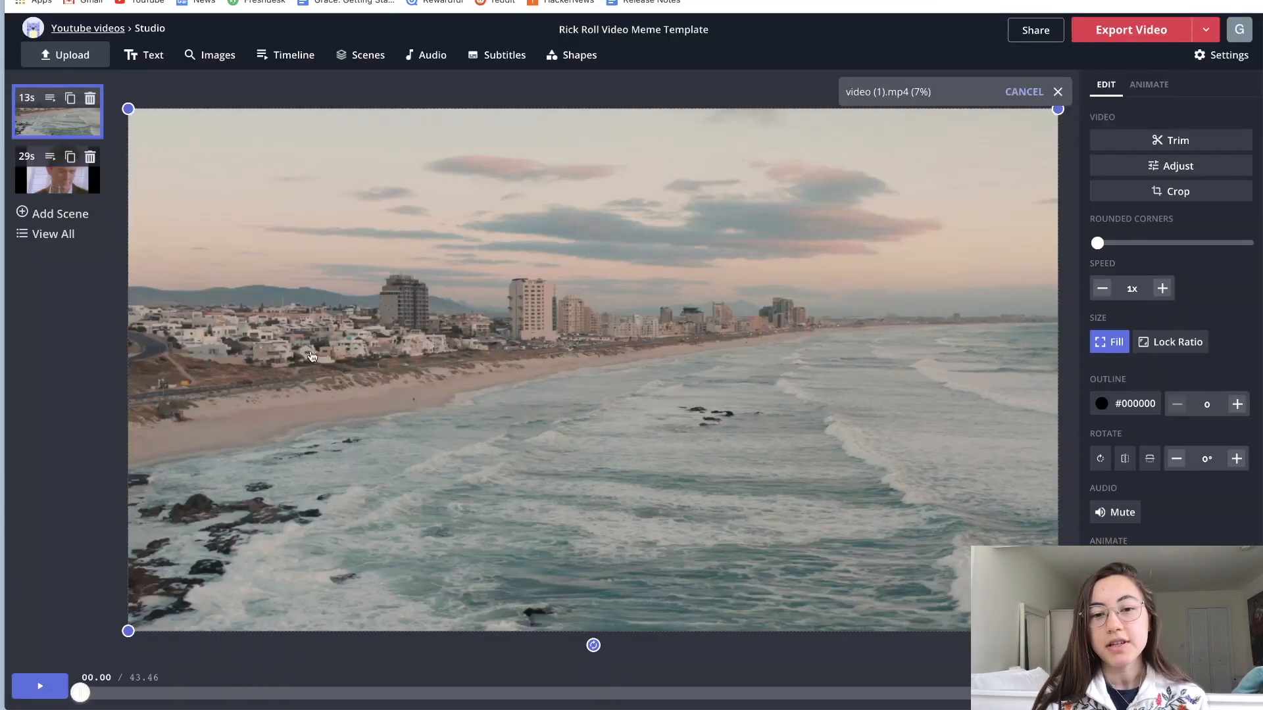
- Preview the project from the beach scene into the Rick Roll scene, and return to the first scene
{"action": "left_click", "coordinate": [42, 686]}
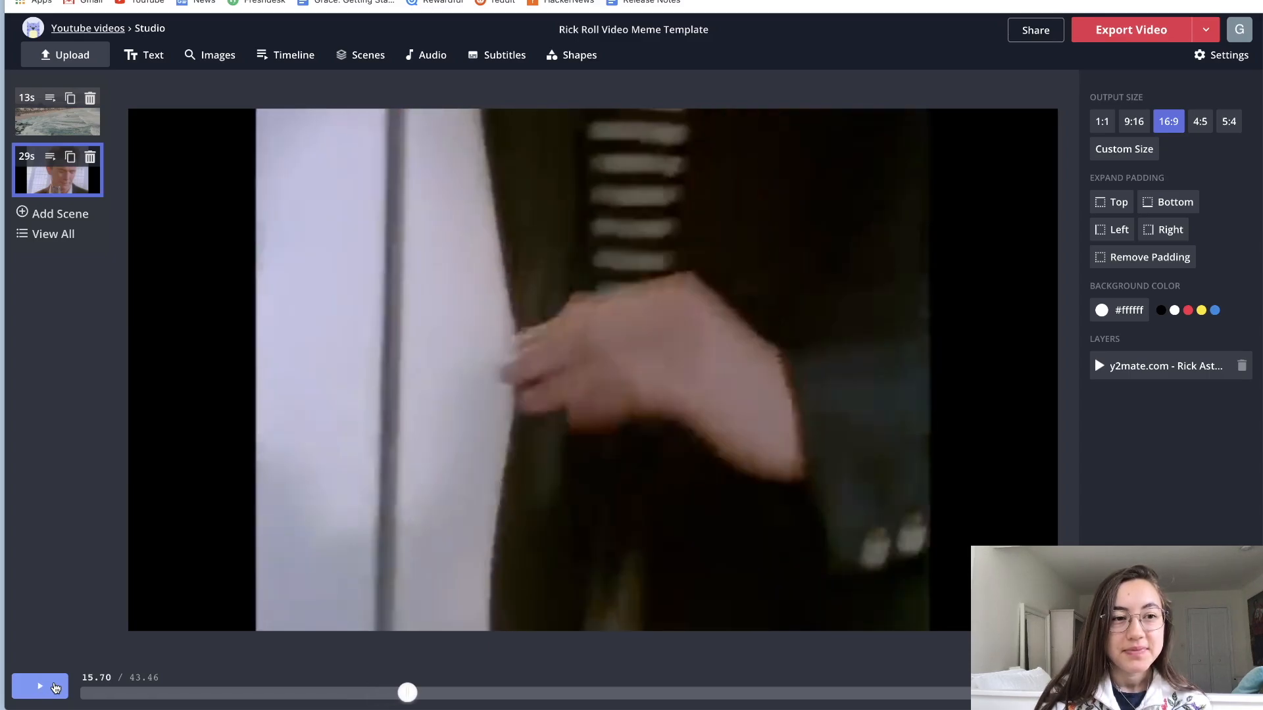
{"action": "left_click", "coordinate": [55, 687]}
{"action": "left_click", "coordinate": [46, 124]}
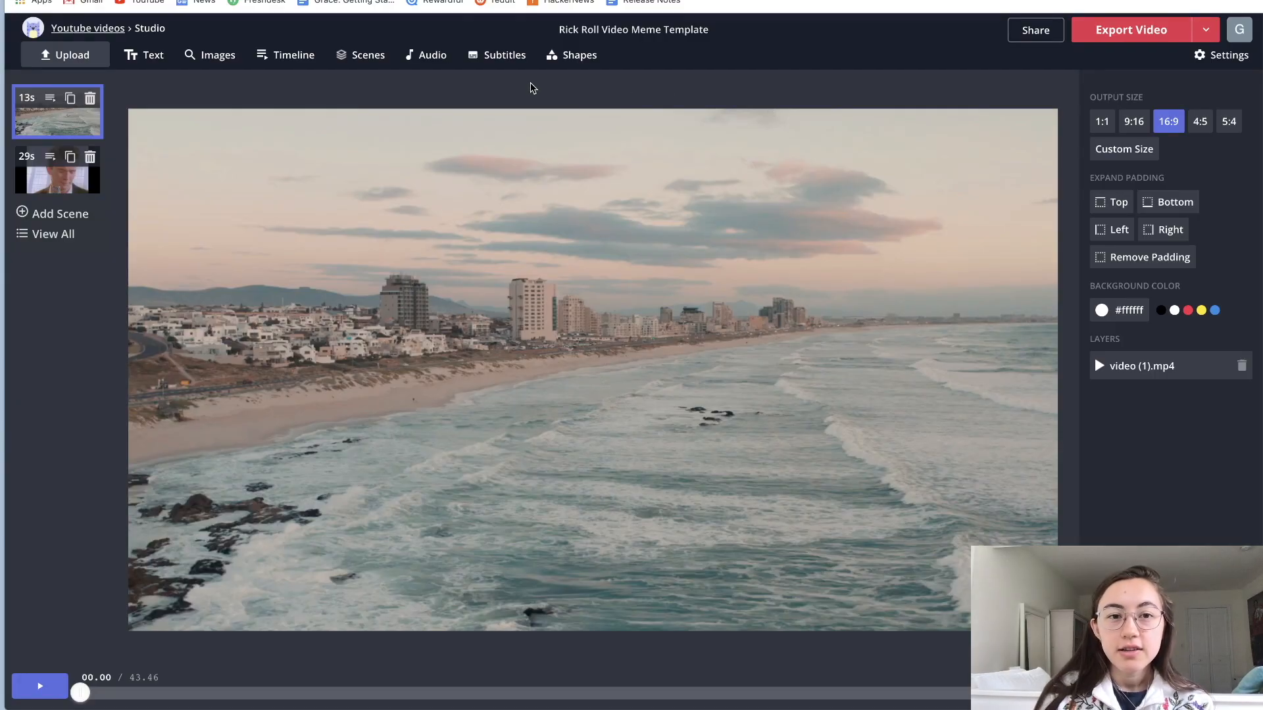
- Try the 1:1 output size for the project and restore 16:9
{"action": "left_click", "coordinate": [1098, 123]}
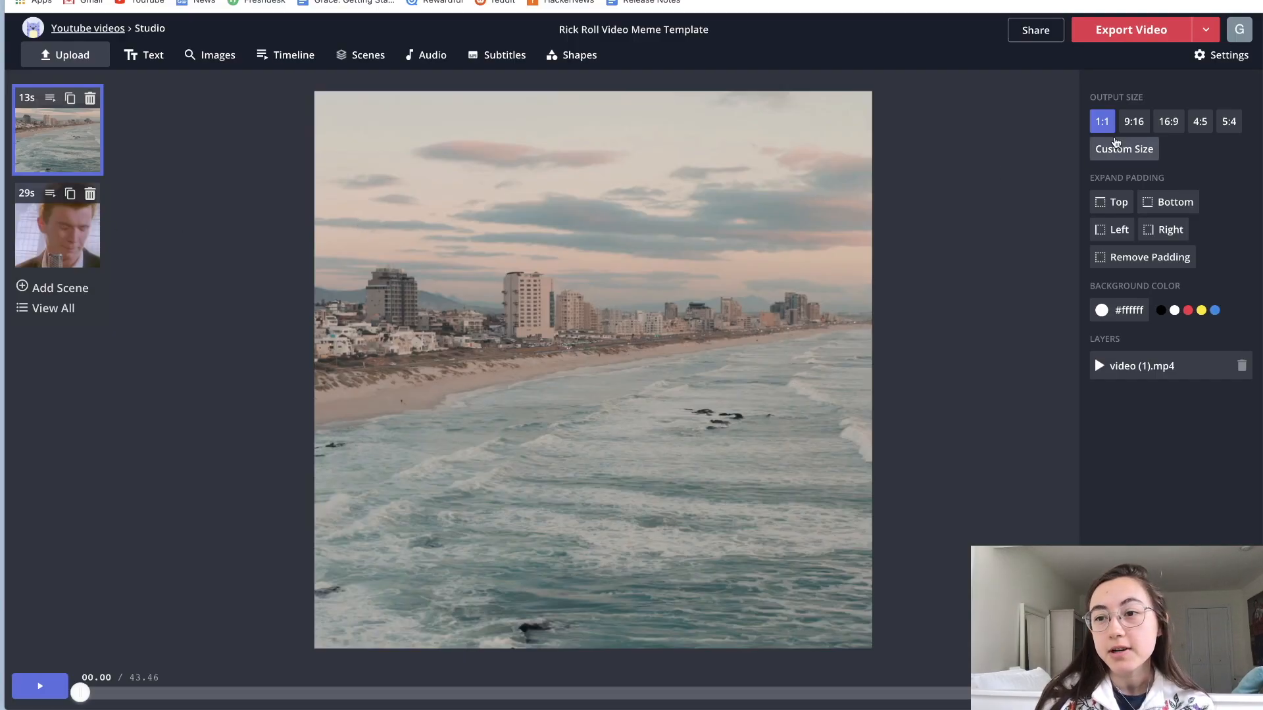
{"action": "left_click", "coordinate": [1168, 125]}
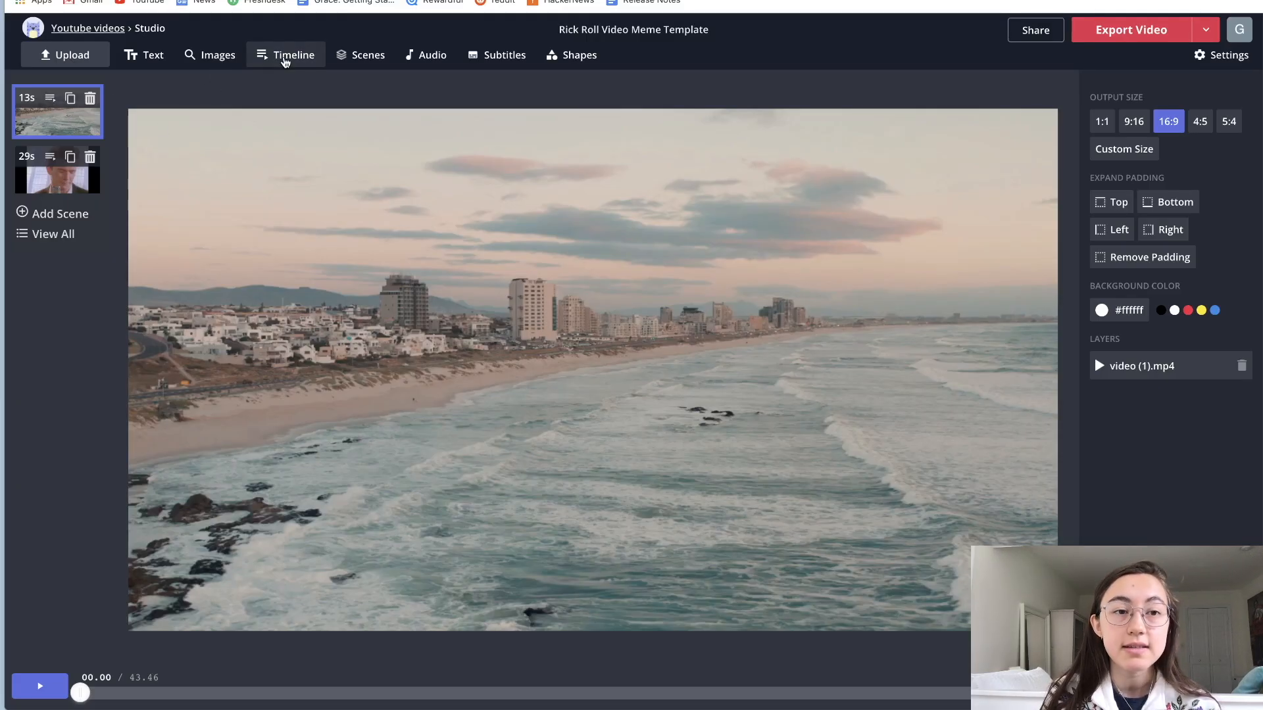
- Add the Chill Night music video from YouTube to the first scene's timeline using its URL
{"action": "left_click", "coordinate": [284, 55]}
{"action": "left_click", "coordinate": [127, 65]}
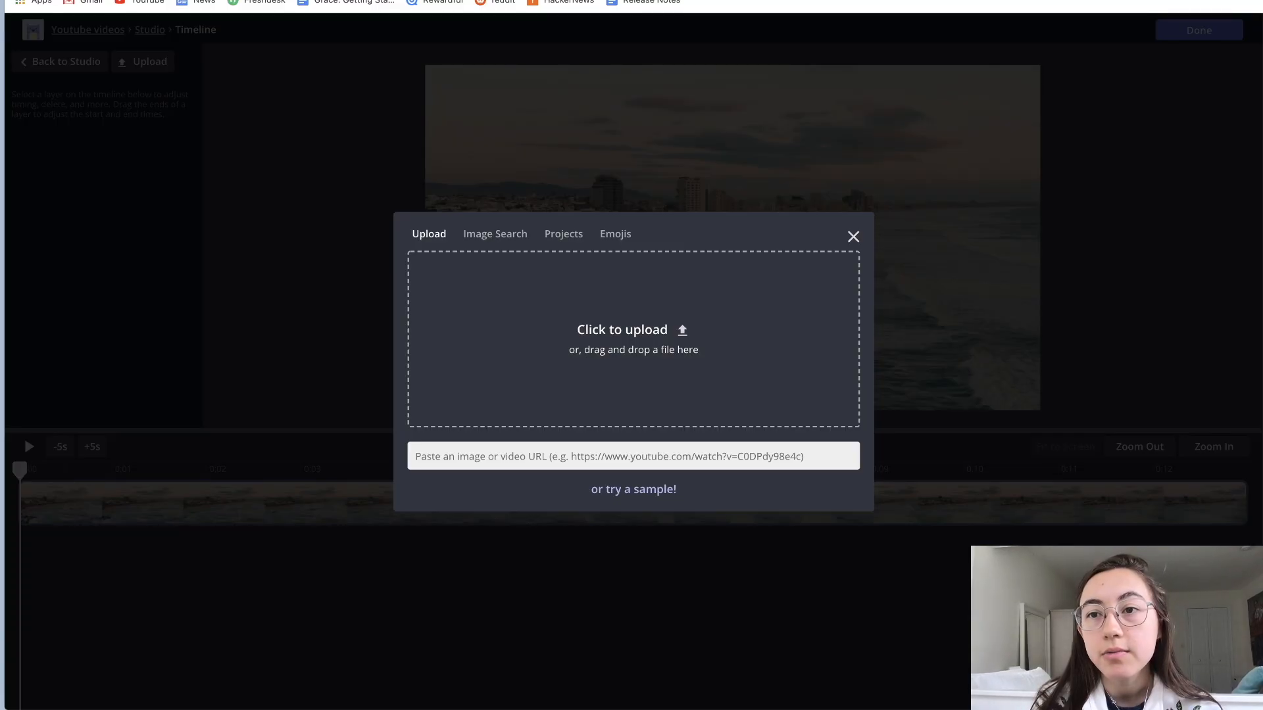
{"action": "left_click", "coordinate": [860, 0]}
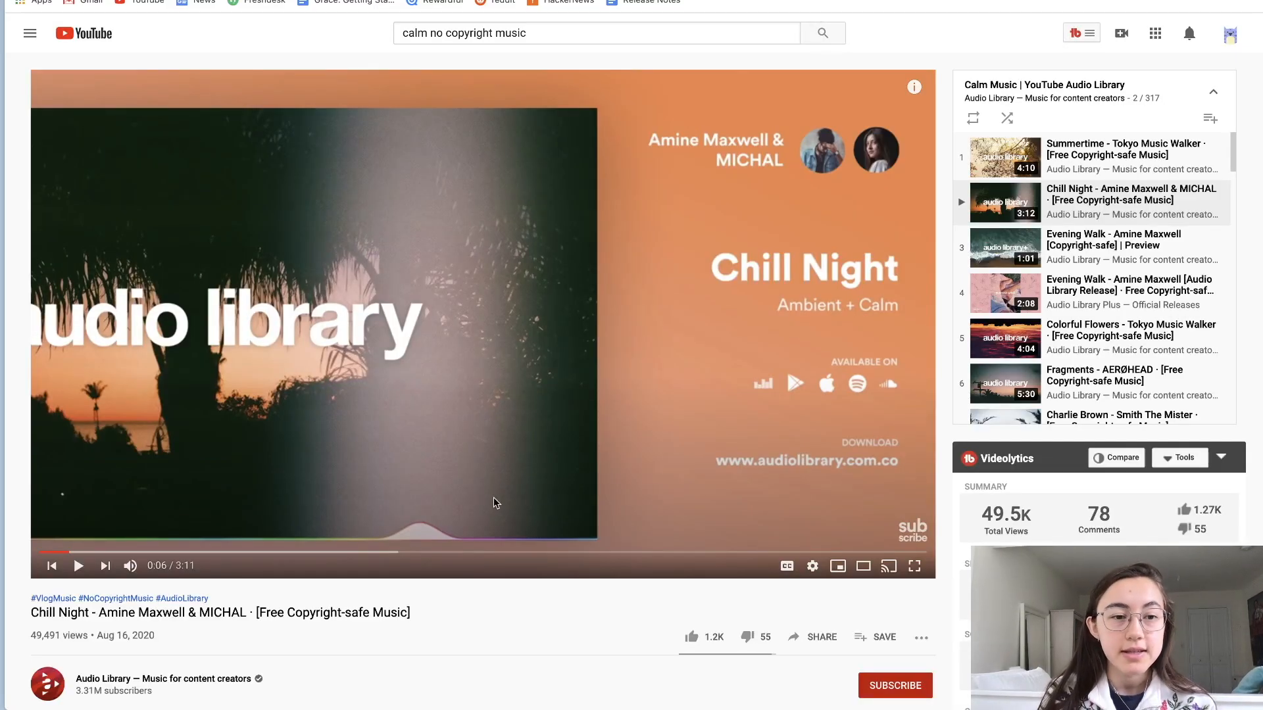
{"action": "scroll", "coordinate": [475, 612], "scroll_direction": "down", "scroll_amount": 1}
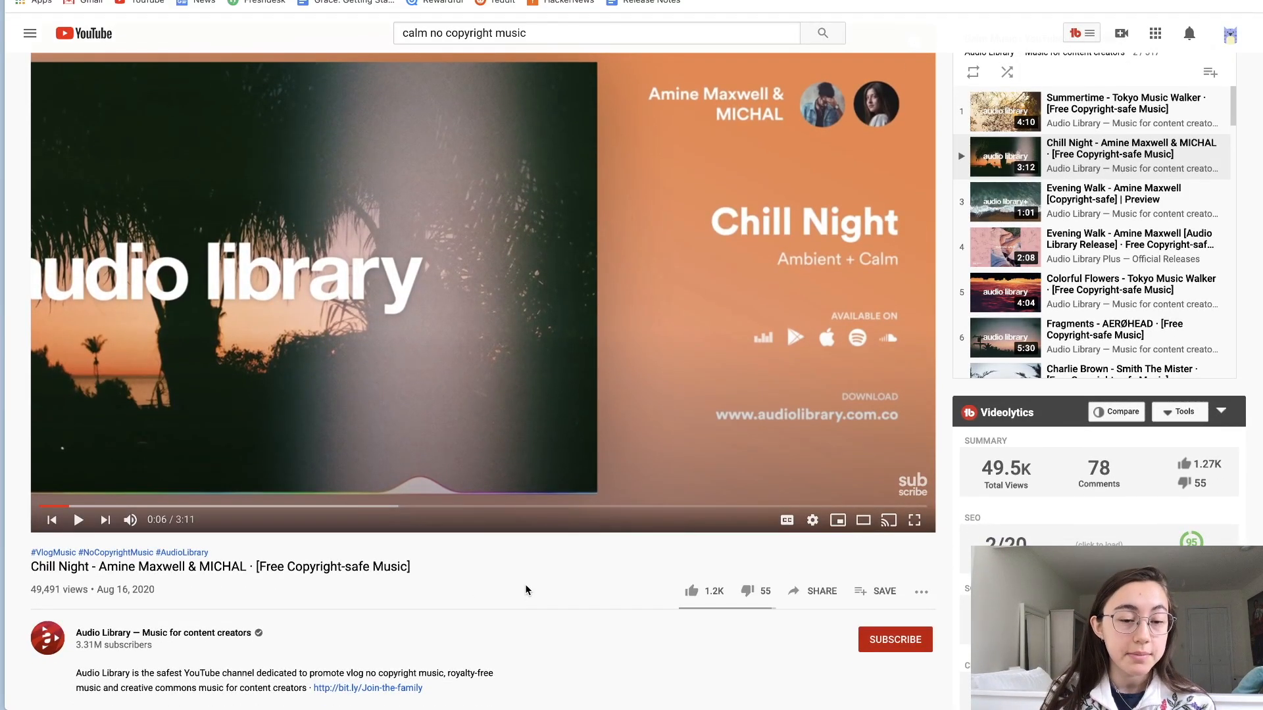
{"action": "scroll", "coordinate": [525, 586], "scroll_direction": "up", "scroll_amount": 1}
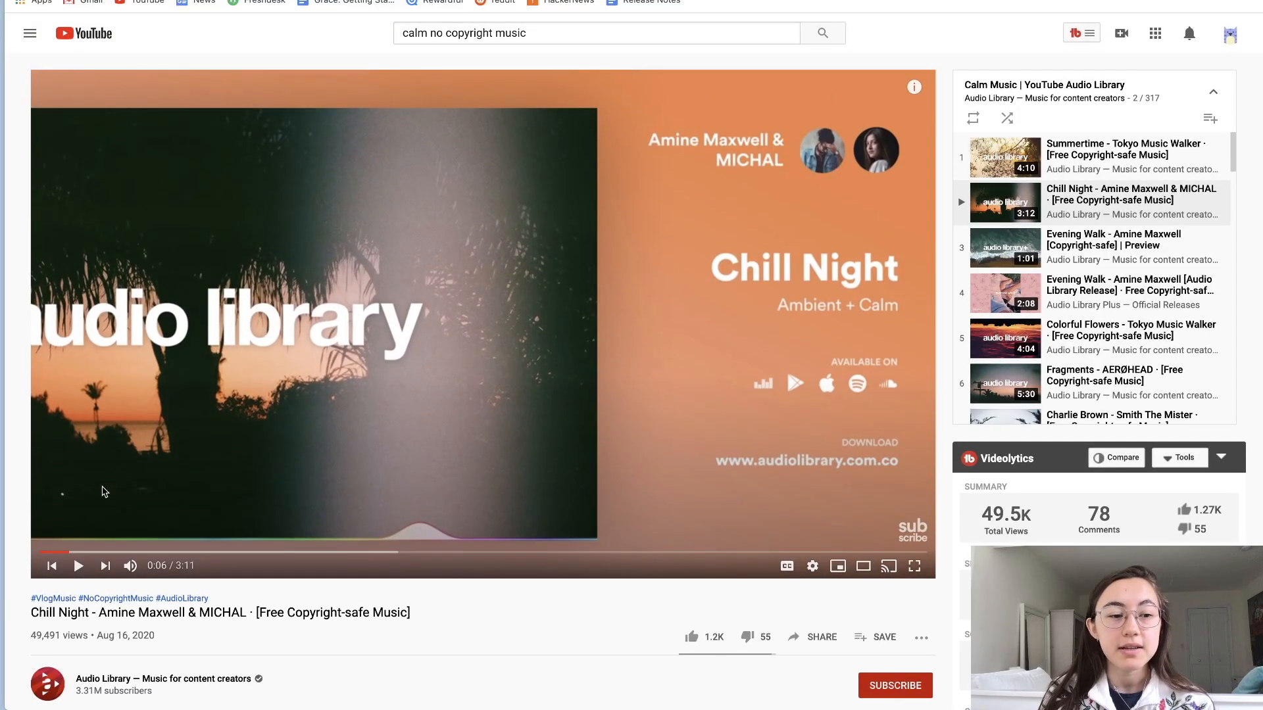
{"action": "left_click", "coordinate": [76, 573]}
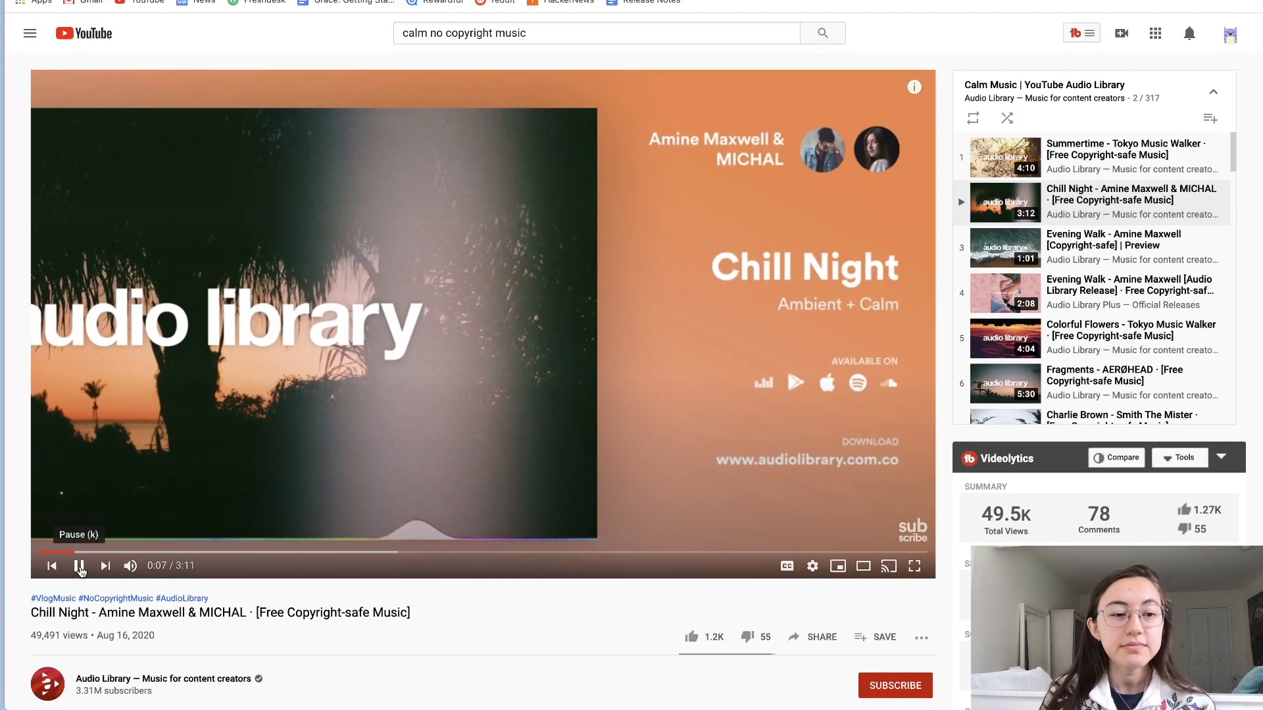
{"action": "left_click", "coordinate": [224, 138]}
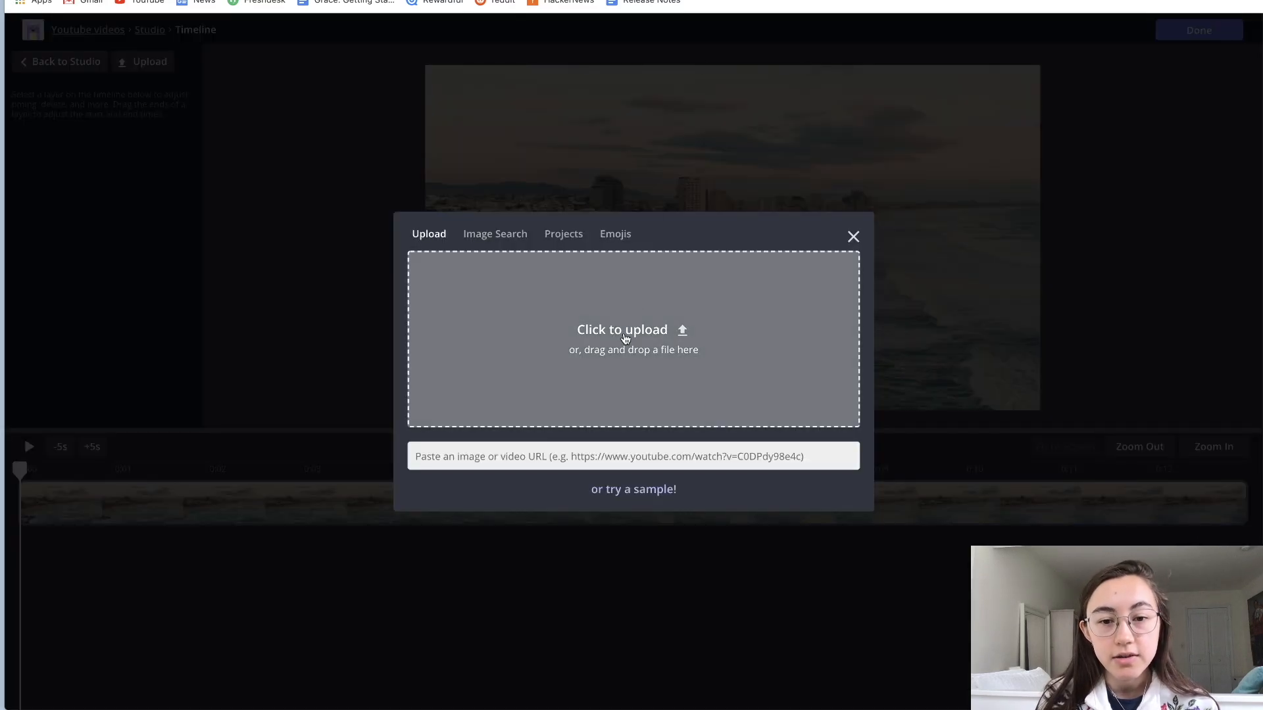
{"action": "key", "text": "ctrl+v"}
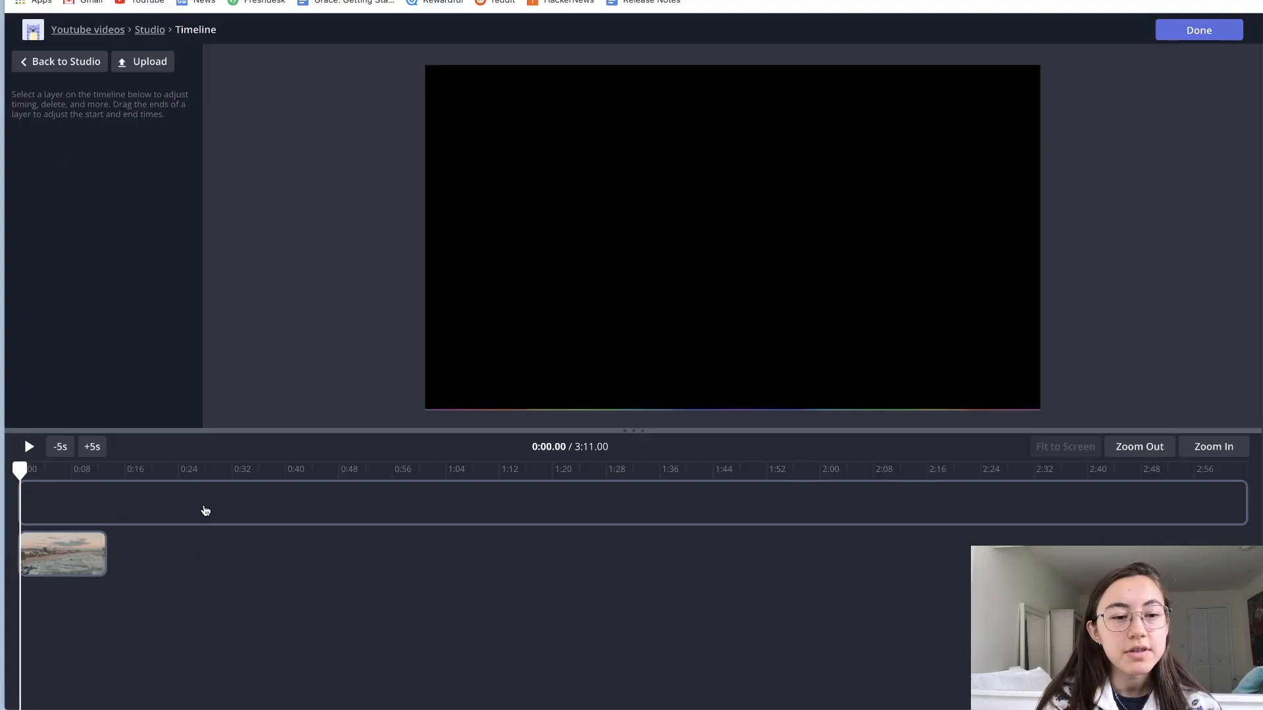
- Play the music video layer on the timeline from about 0:20 to check its sound and picture
{"action": "left_click", "coordinate": [212, 511]}
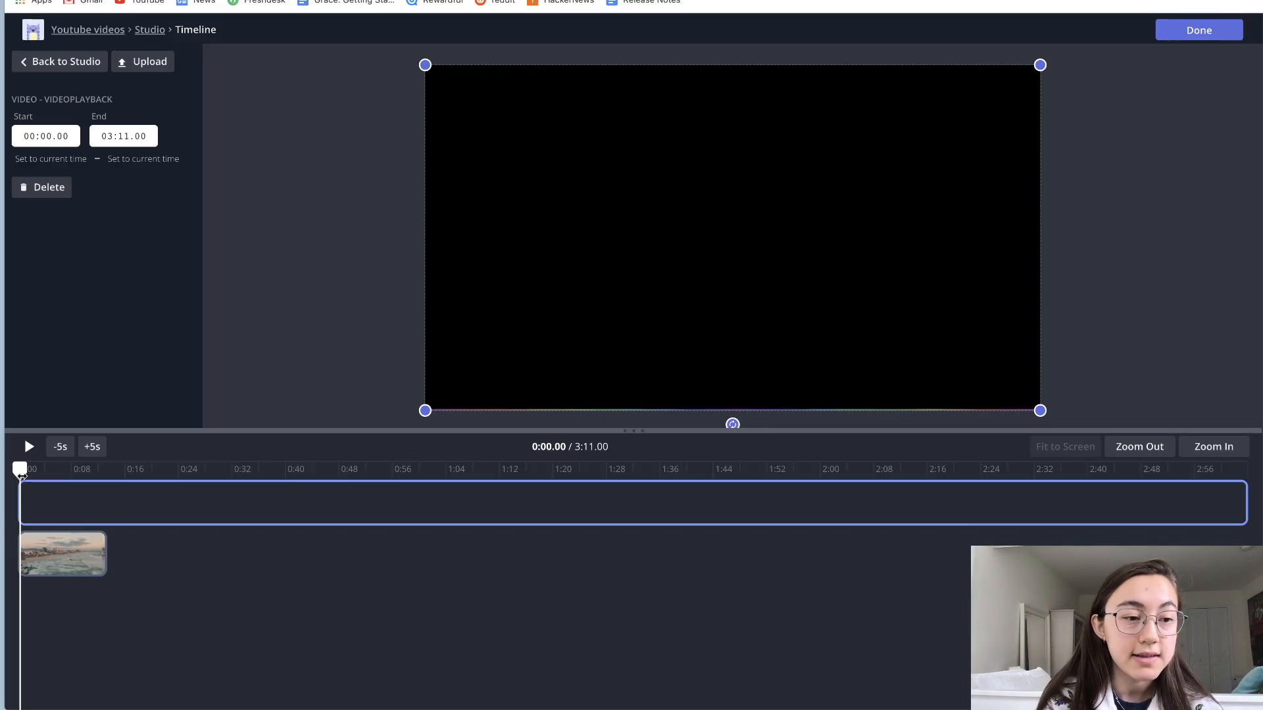
{"action": "left_click_drag", "start_coordinate": [20, 469], "coordinate": [148, 469]}
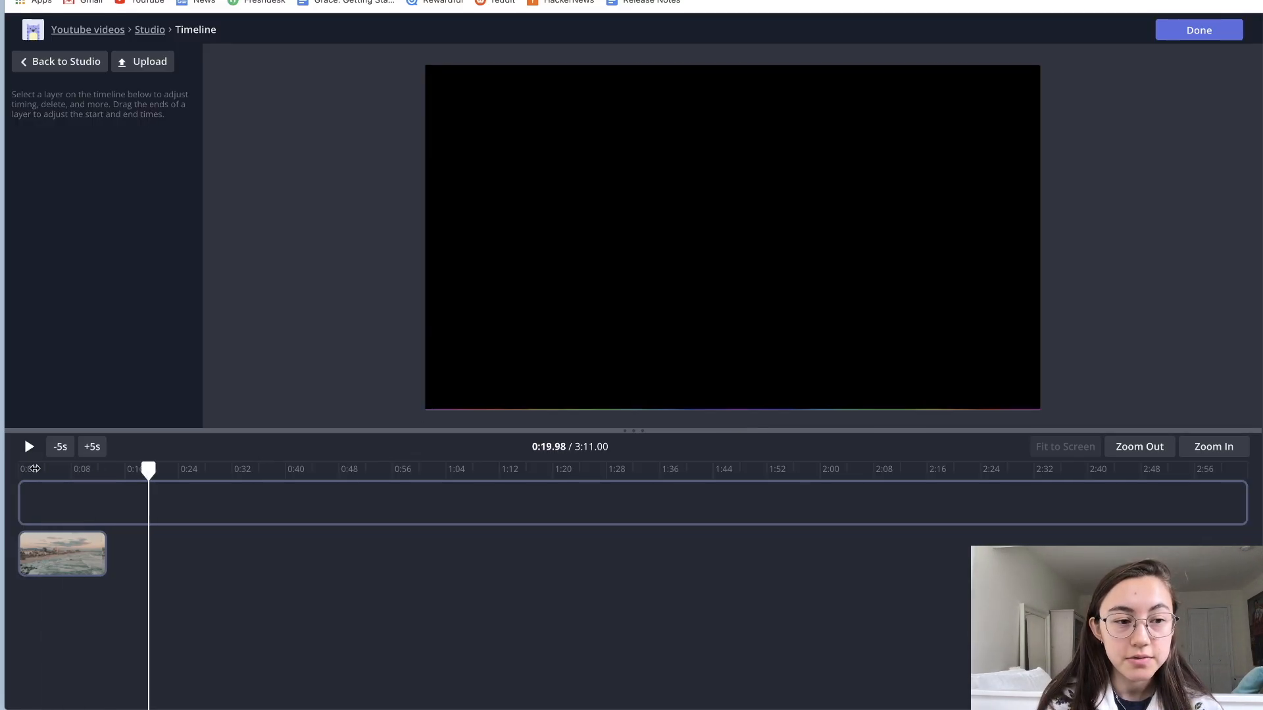
{"action": "left_click", "coordinate": [28, 446]}
{"action": "left_click", "coordinate": [28, 447]}
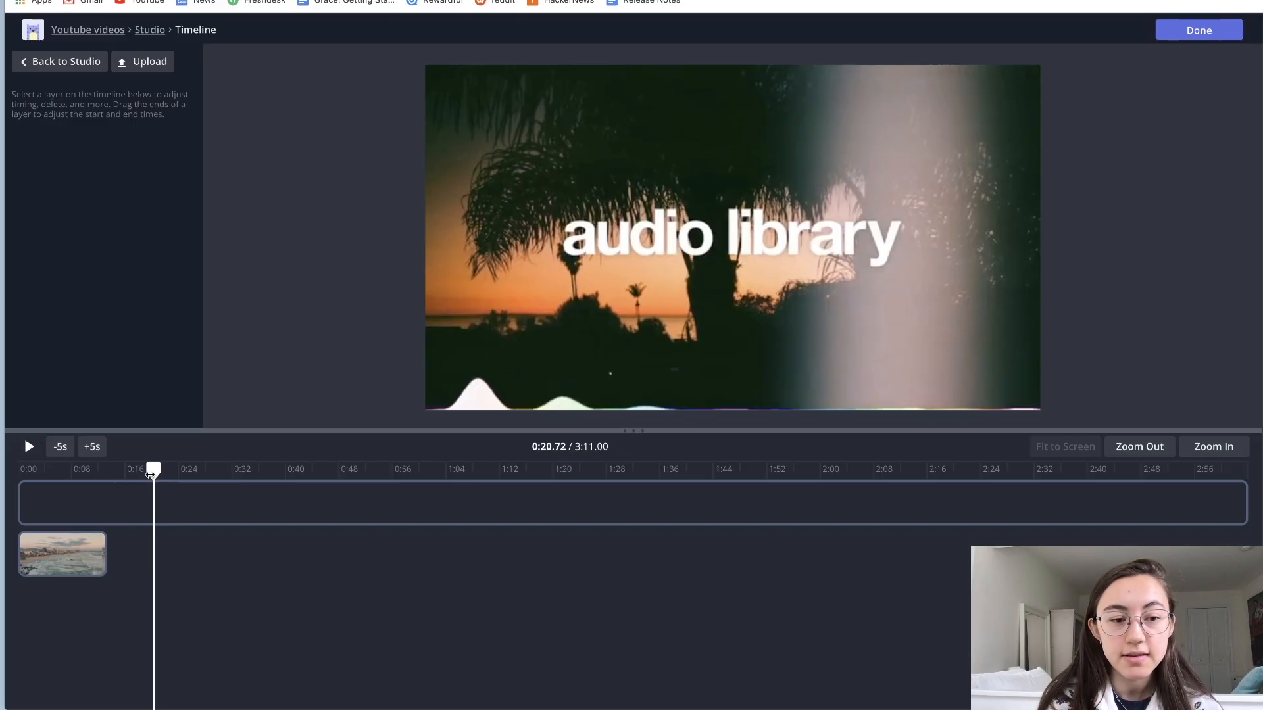
{"action": "left_click", "coordinate": [28, 447]}
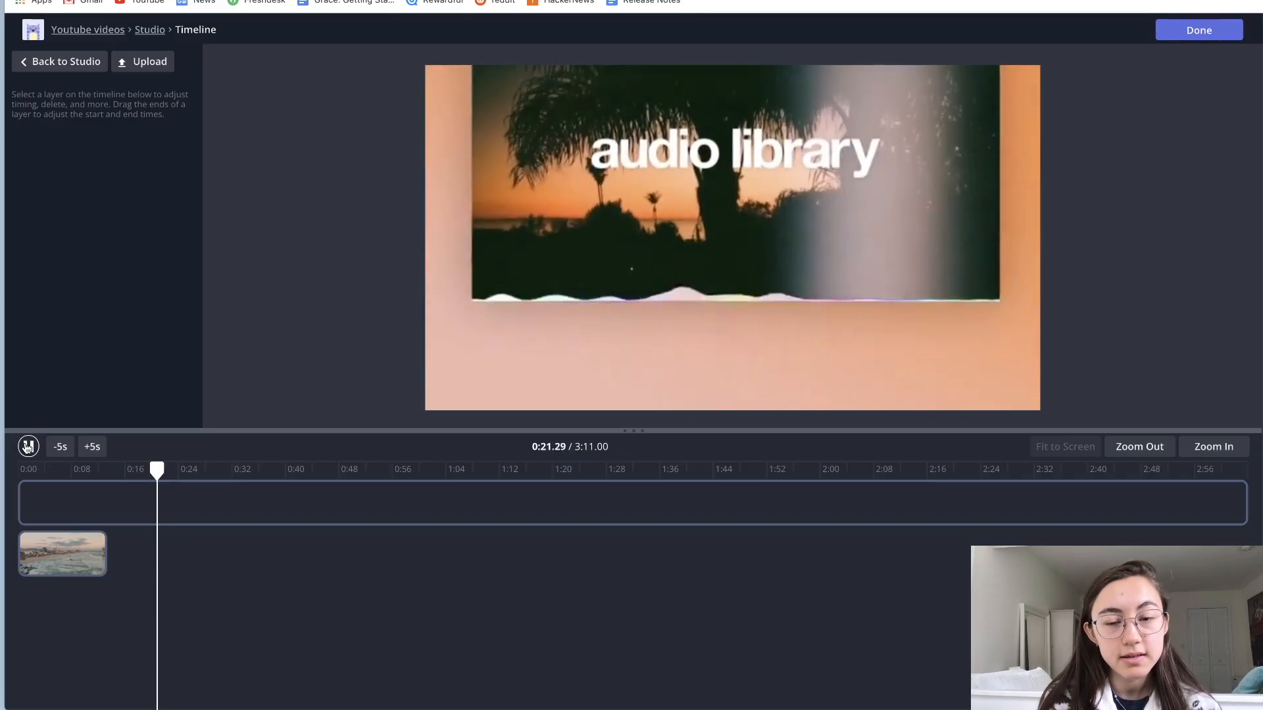
{"action": "left_click", "coordinate": [29, 447]}
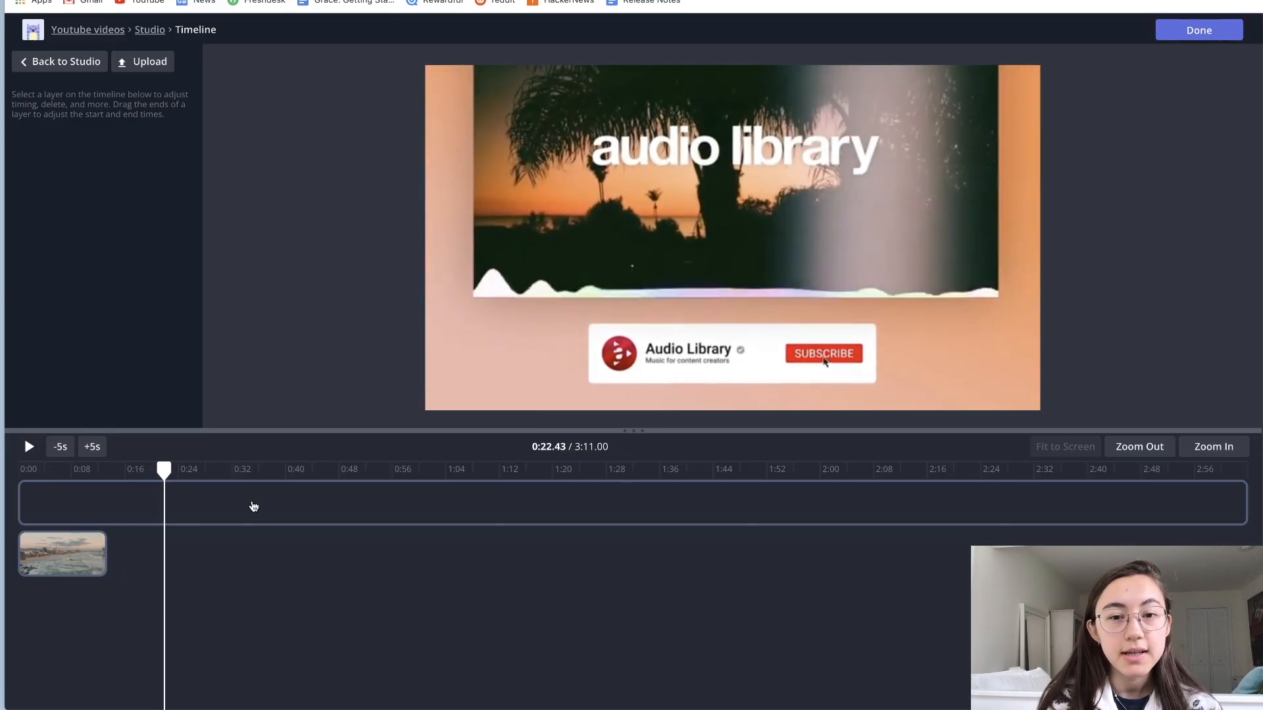
{"action": "left_click", "coordinate": [566, 216]}
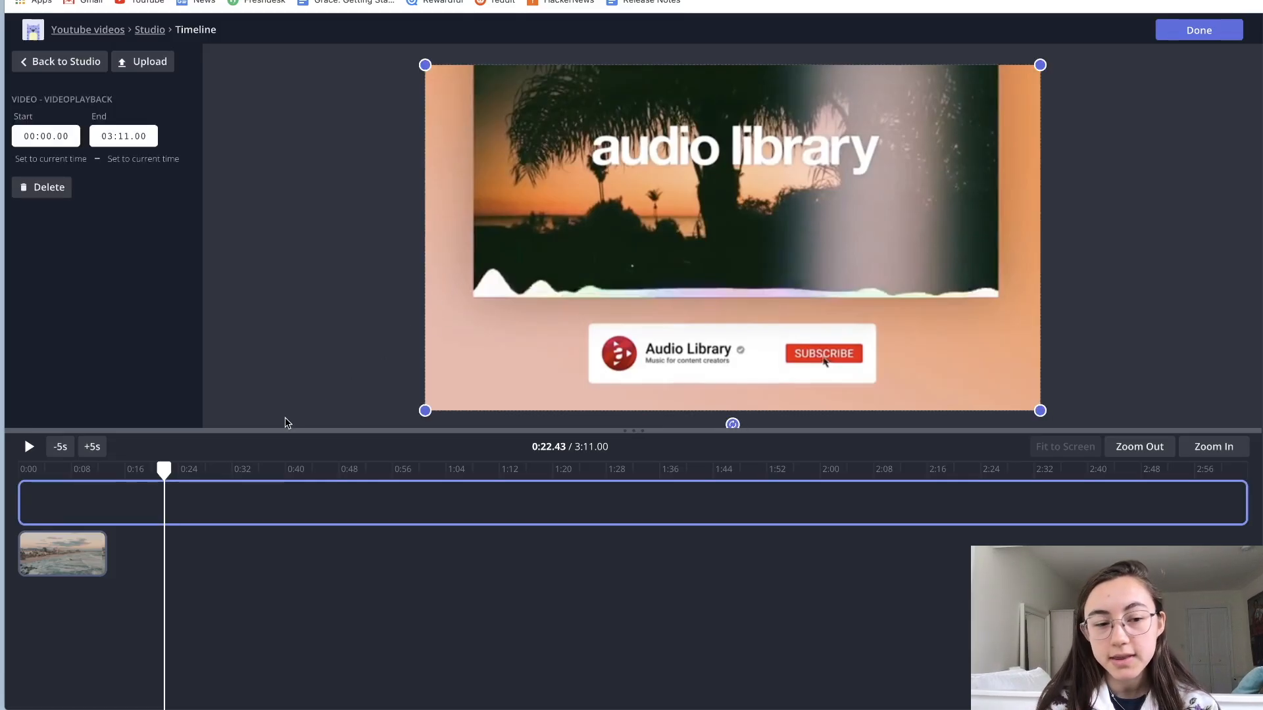
- Try looping the beach video layer to fill the length of the music video layer
{"action": "left_click", "coordinate": [77, 561]}
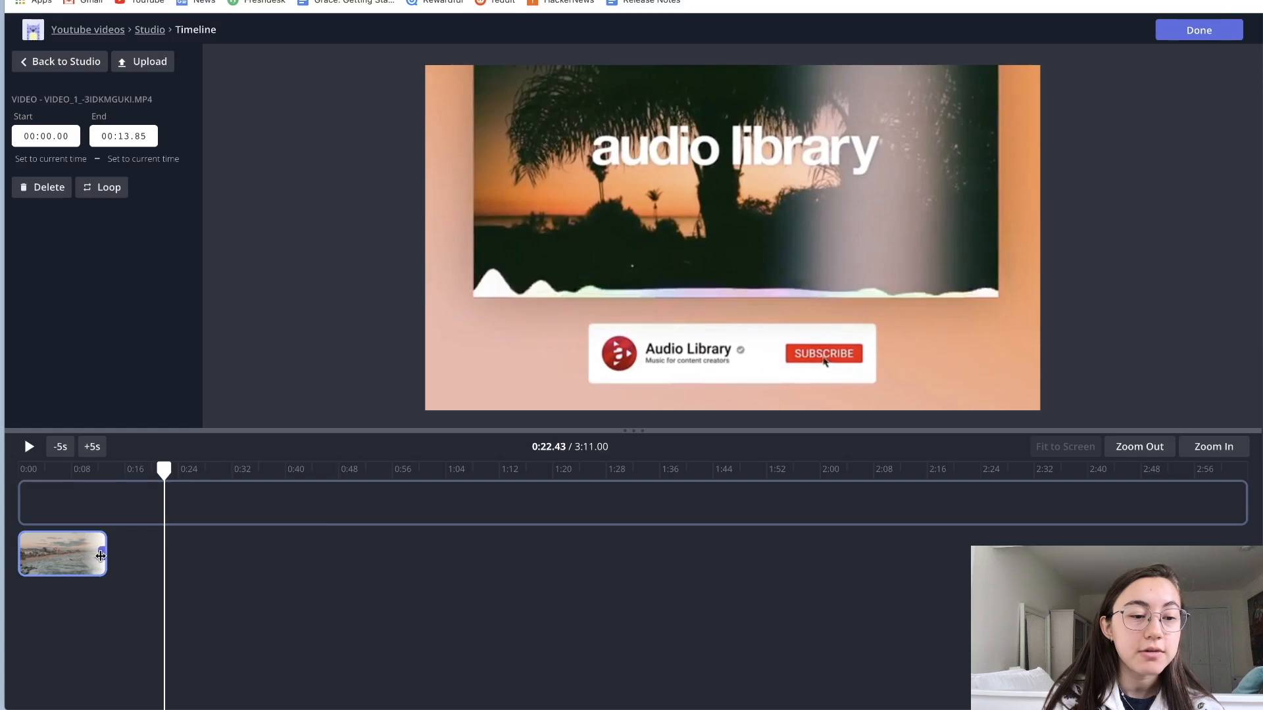
{"action": "left_click", "coordinate": [87, 189]}
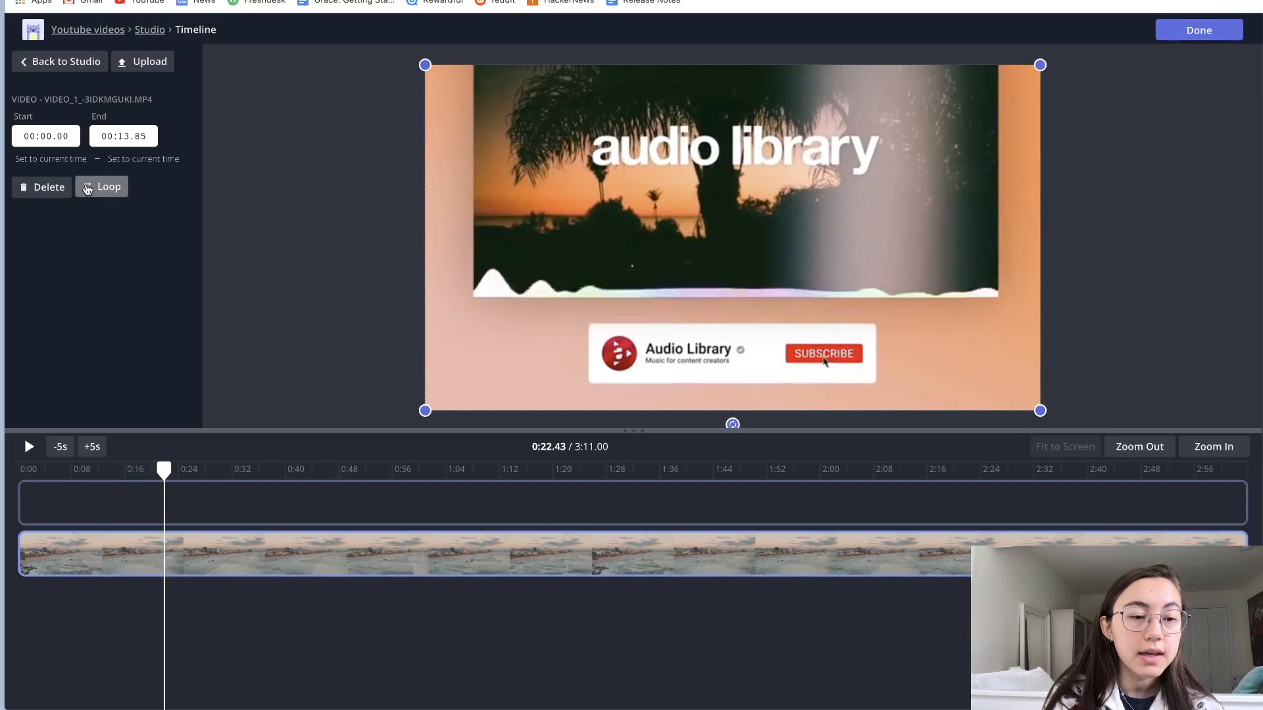
{"action": "left_click", "coordinate": [93, 190]}
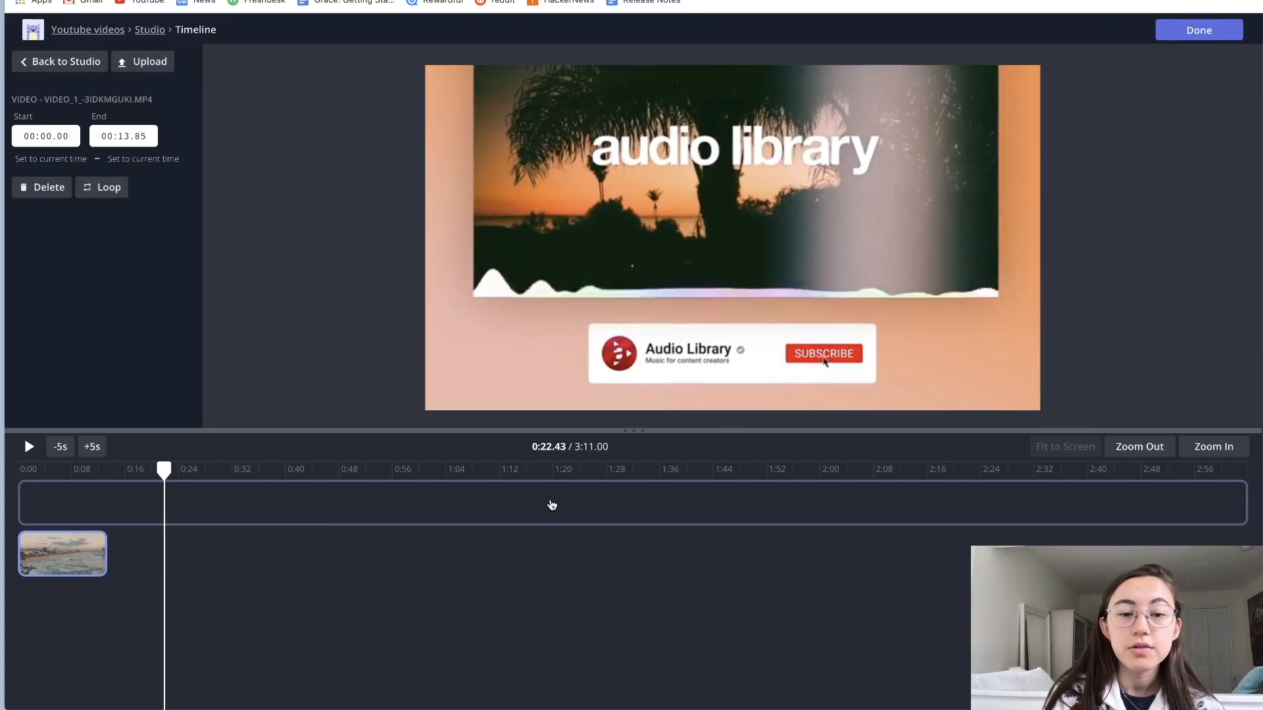
- Trim the end of the music video layer to 00:13.84 to match the beach clip's length
{"action": "left_click", "coordinate": [552, 502]}
{"action": "left_click_drag", "start_coordinate": [1243, 503], "coordinate": [359, 505]}
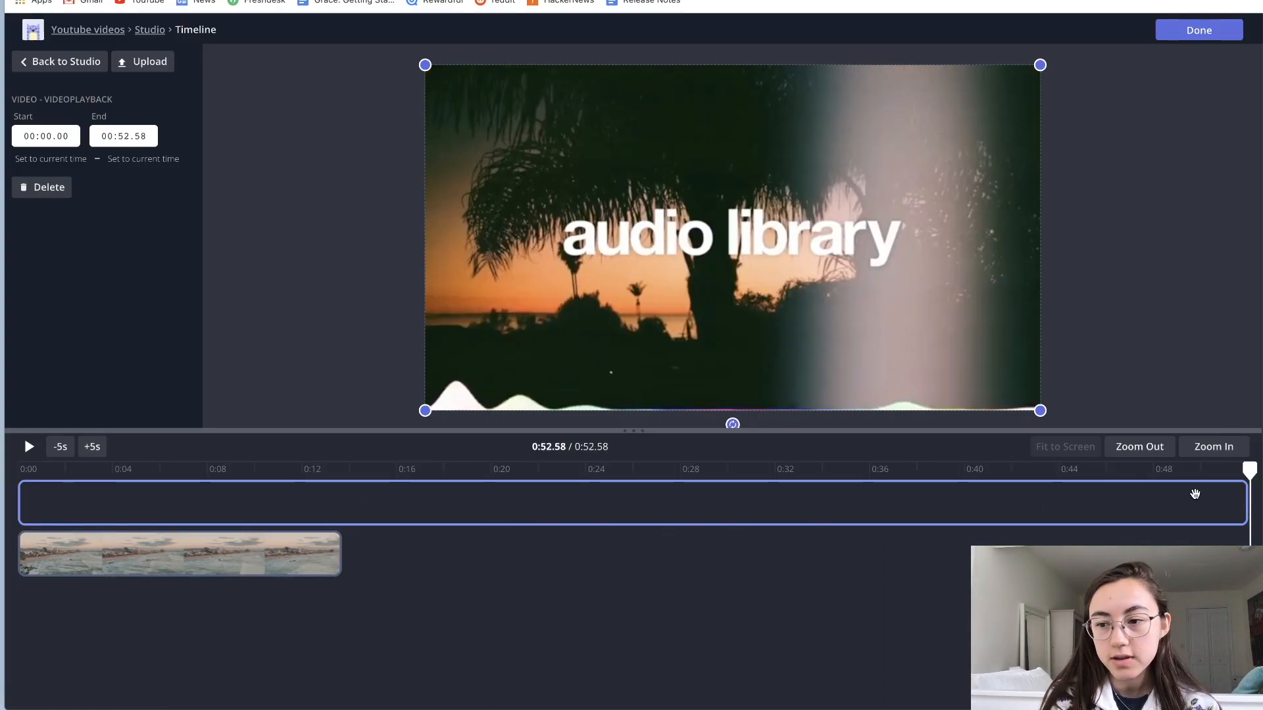
{"action": "left_click_drag", "start_coordinate": [1242, 505], "coordinate": [417, 499]}
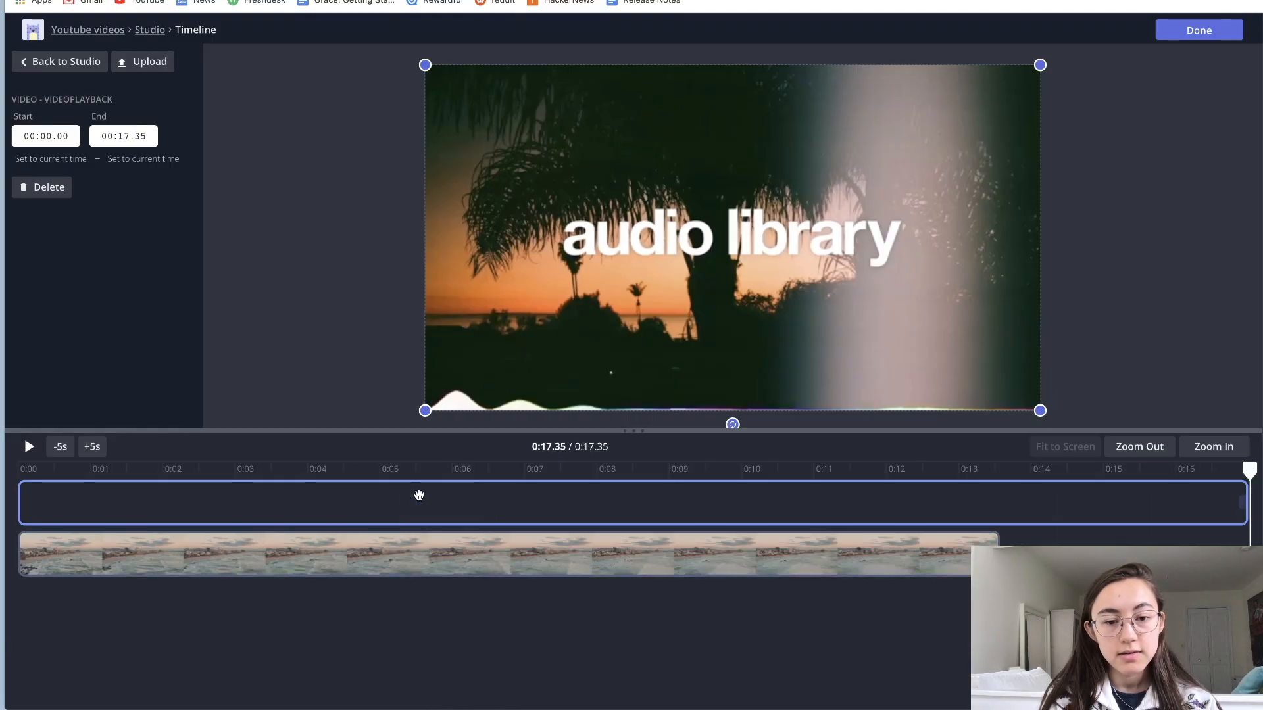
{"action": "left_click_drag", "start_coordinate": [1240, 506], "coordinate": [992, 516]}
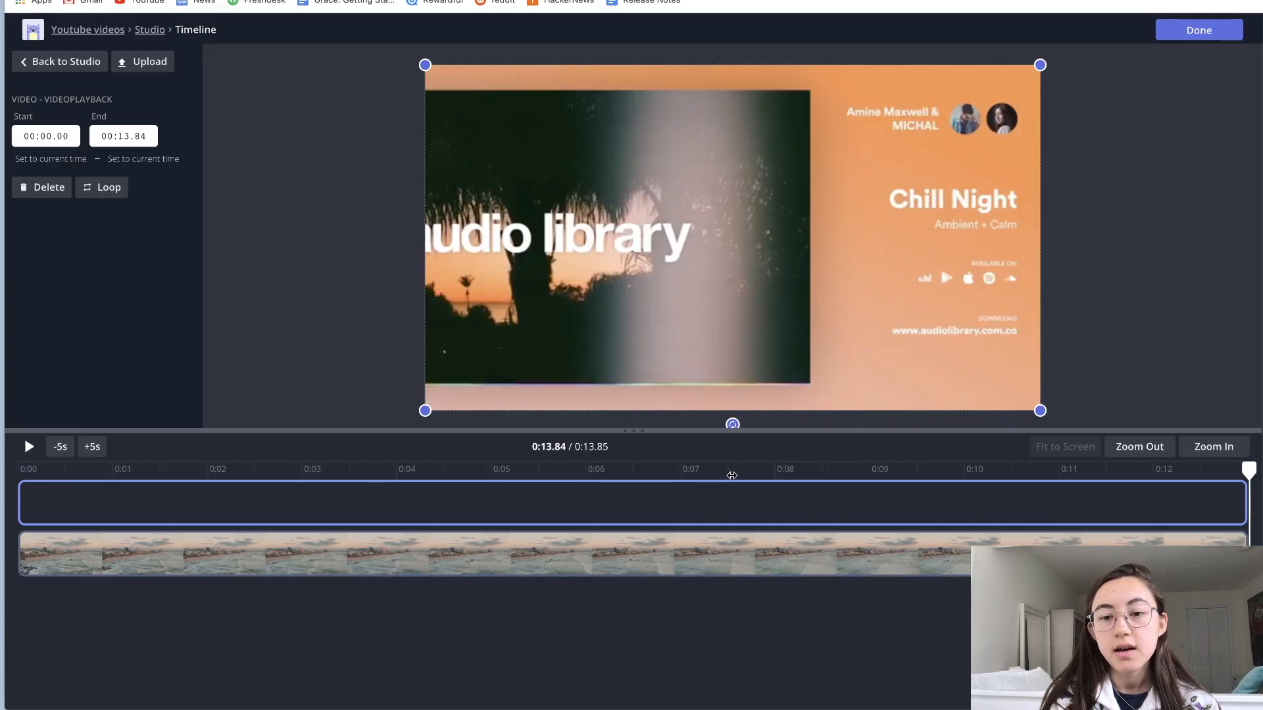
- Finish the timeline edit, preview the scene, and send the music video layer behind the beach video
{"action": "left_click", "coordinate": [737, 468]}
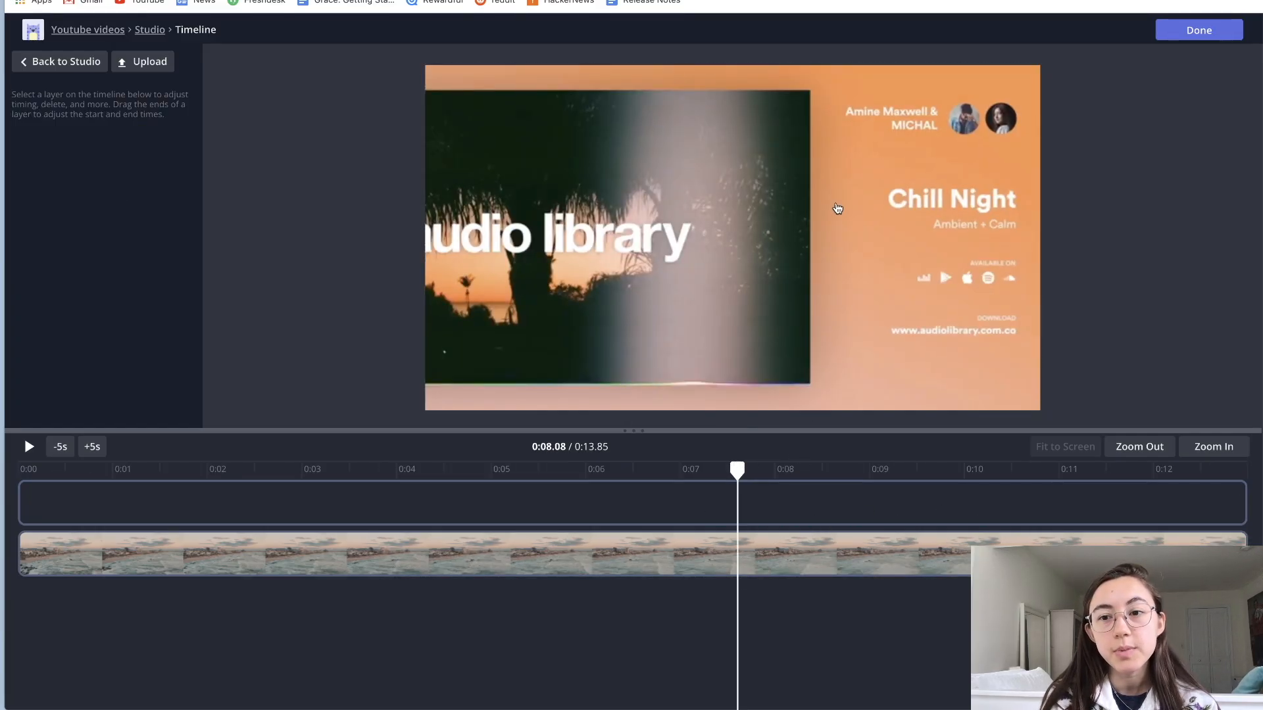
{"action": "left_click", "coordinate": [838, 208]}
{"action": "left_click", "coordinate": [802, 542]}
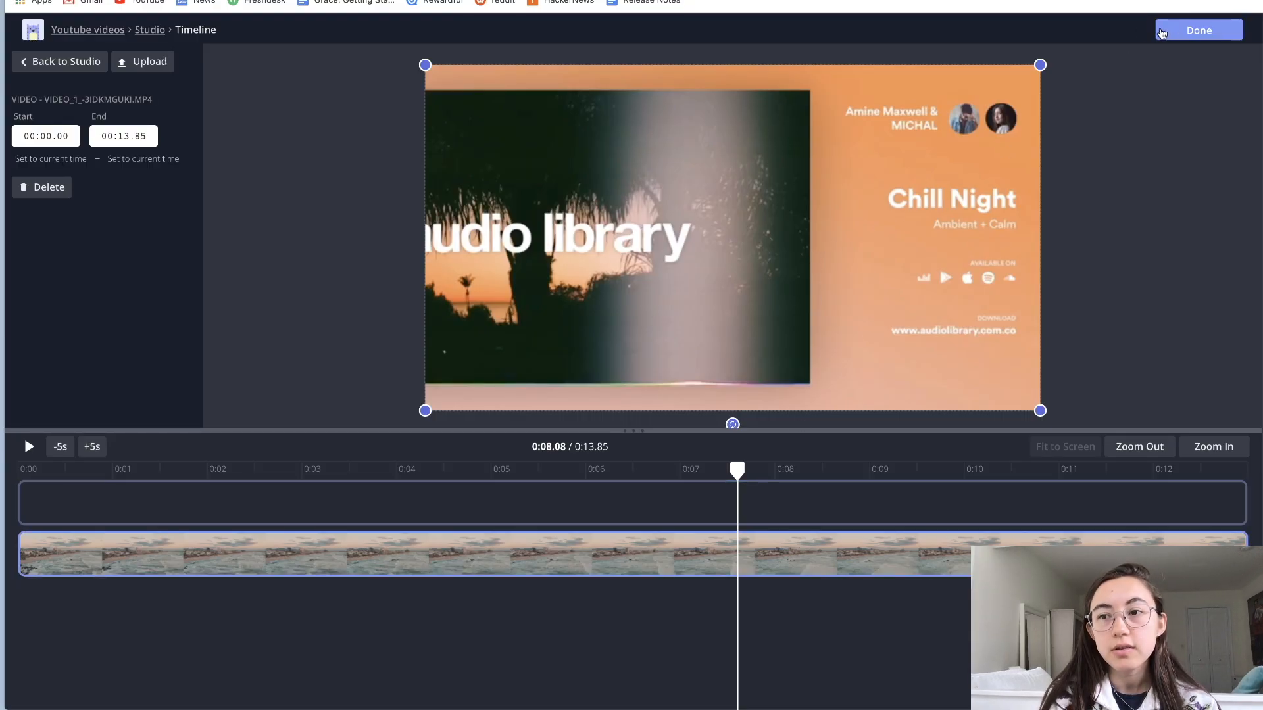
{"action": "left_click", "coordinate": [1178, 31]}
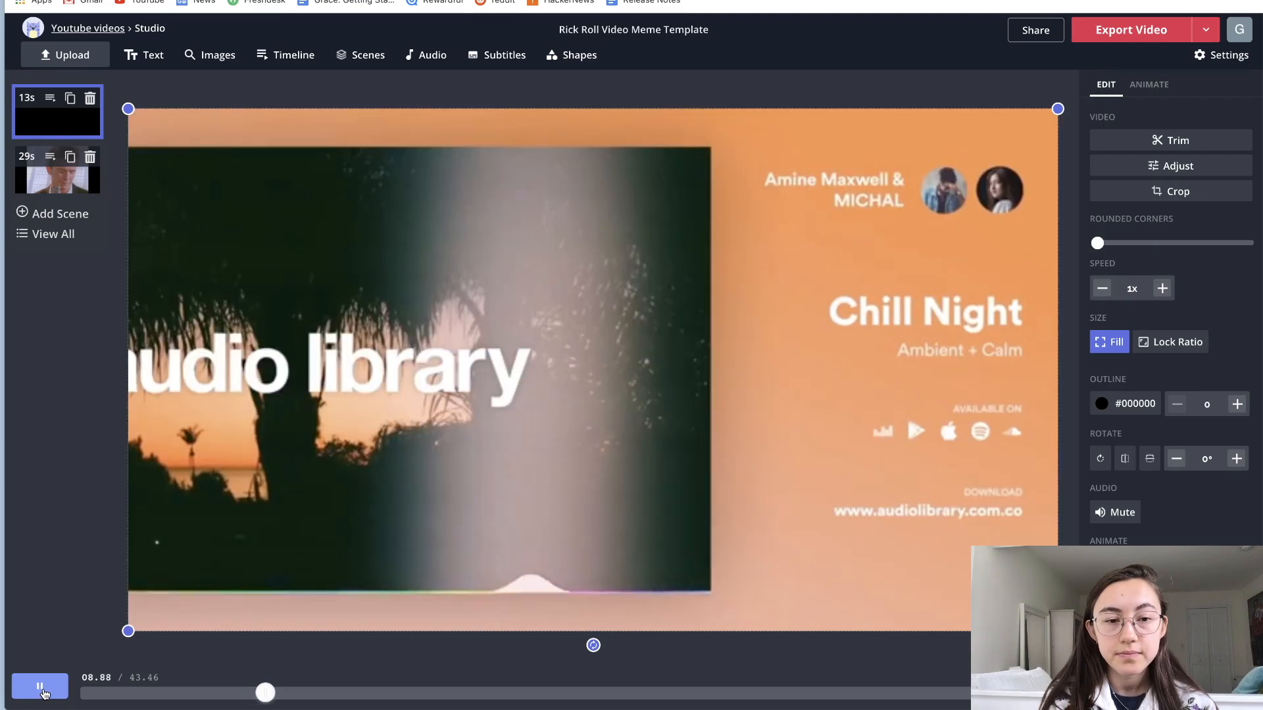
{"action": "left_click", "coordinate": [42, 694]}
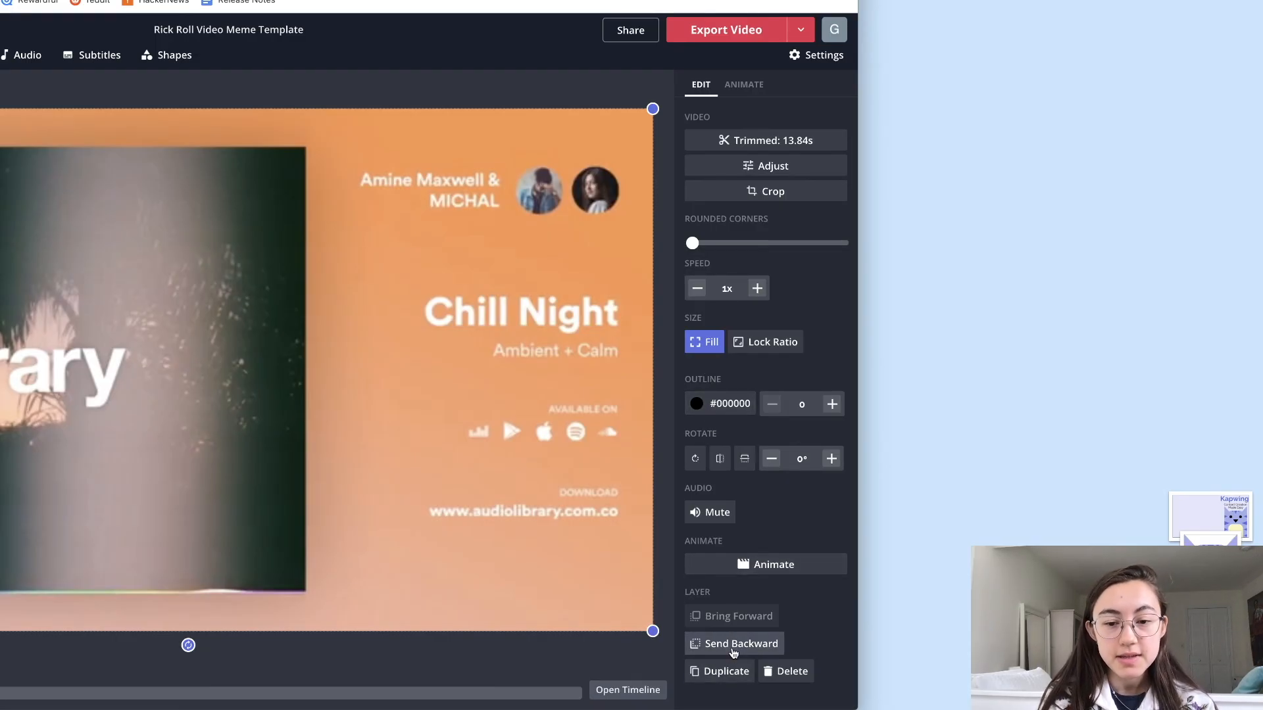
{"action": "left_click", "coordinate": [733, 648]}
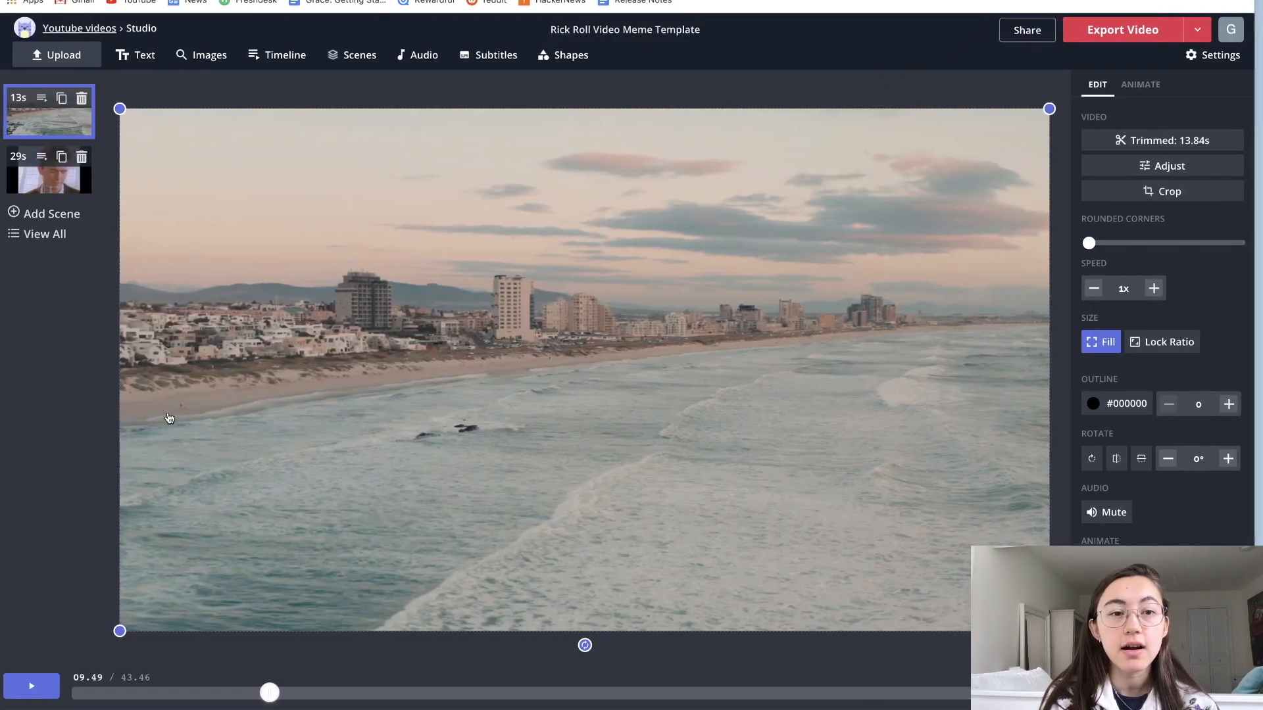
- Preview the end of the beach scene and the start of the Rick Astley scene to check both
{"action": "left_click", "coordinate": [31, 688]}
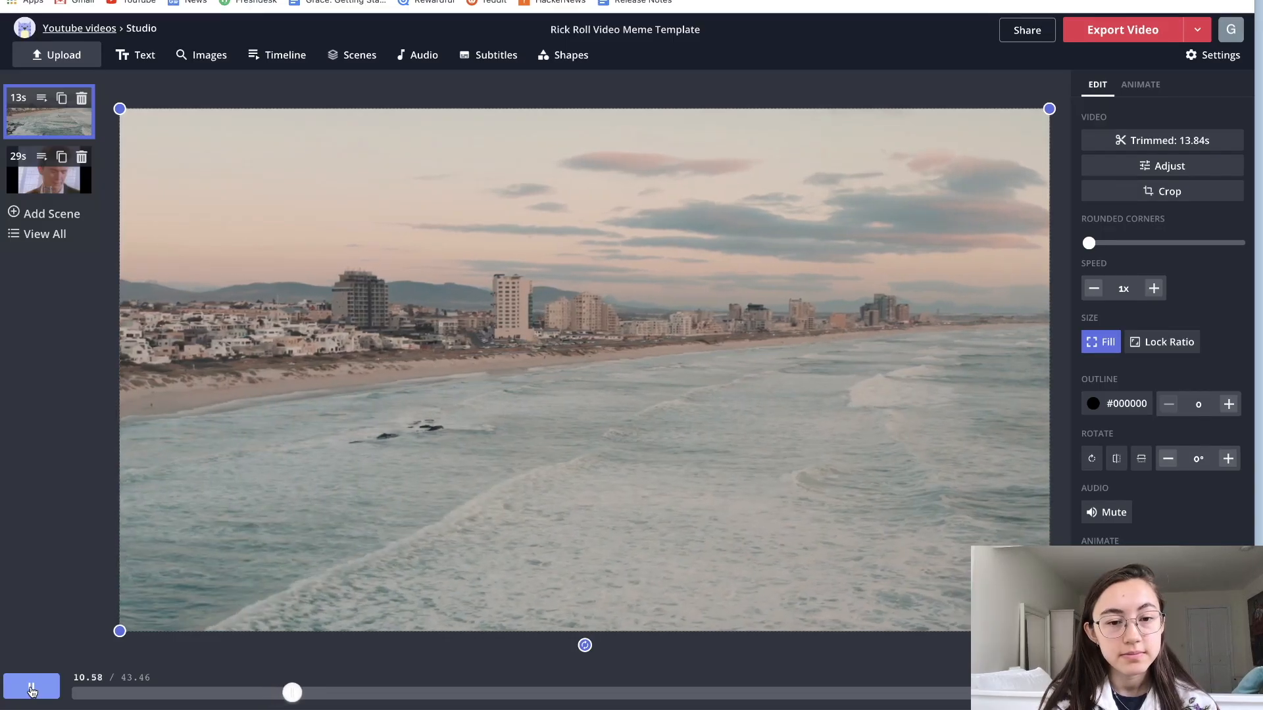
{"action": "left_click", "coordinate": [31, 689]}
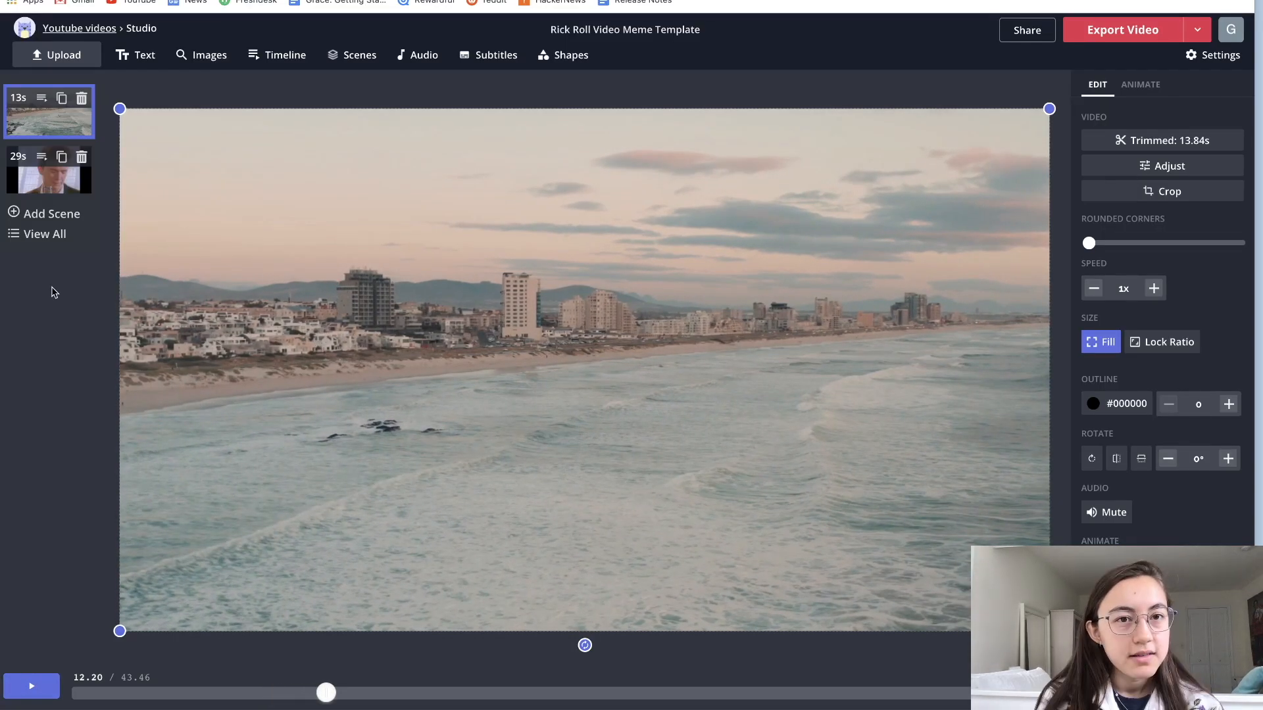
{"action": "left_click", "coordinate": [49, 174]}
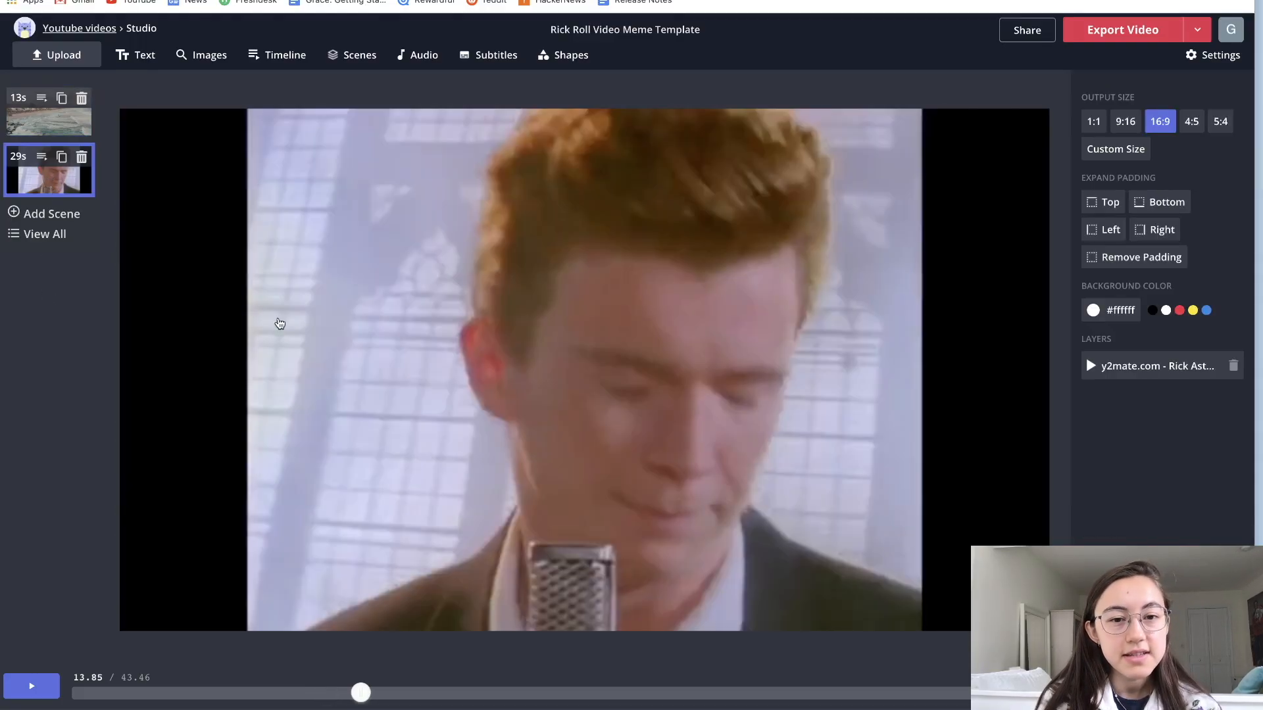
{"action": "left_click", "coordinate": [361, 375]}
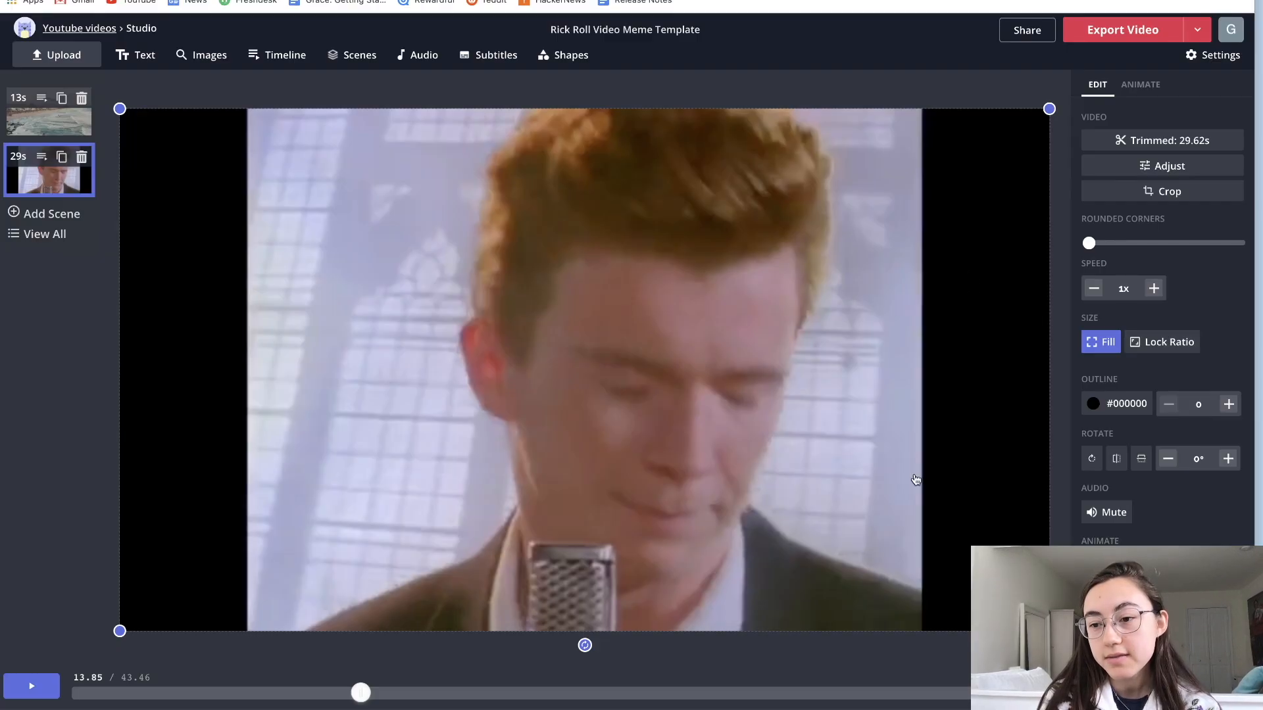
{"action": "left_click", "coordinate": [30, 687]}
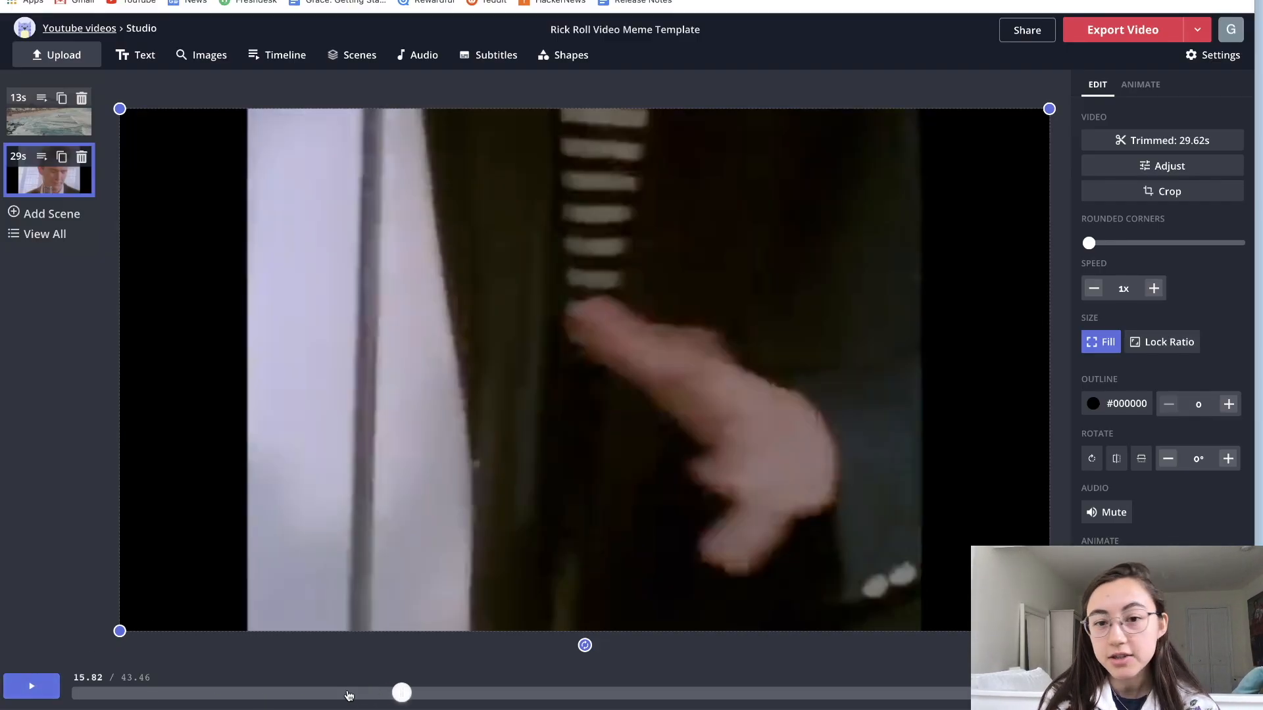
{"action": "left_click", "coordinate": [349, 695]}
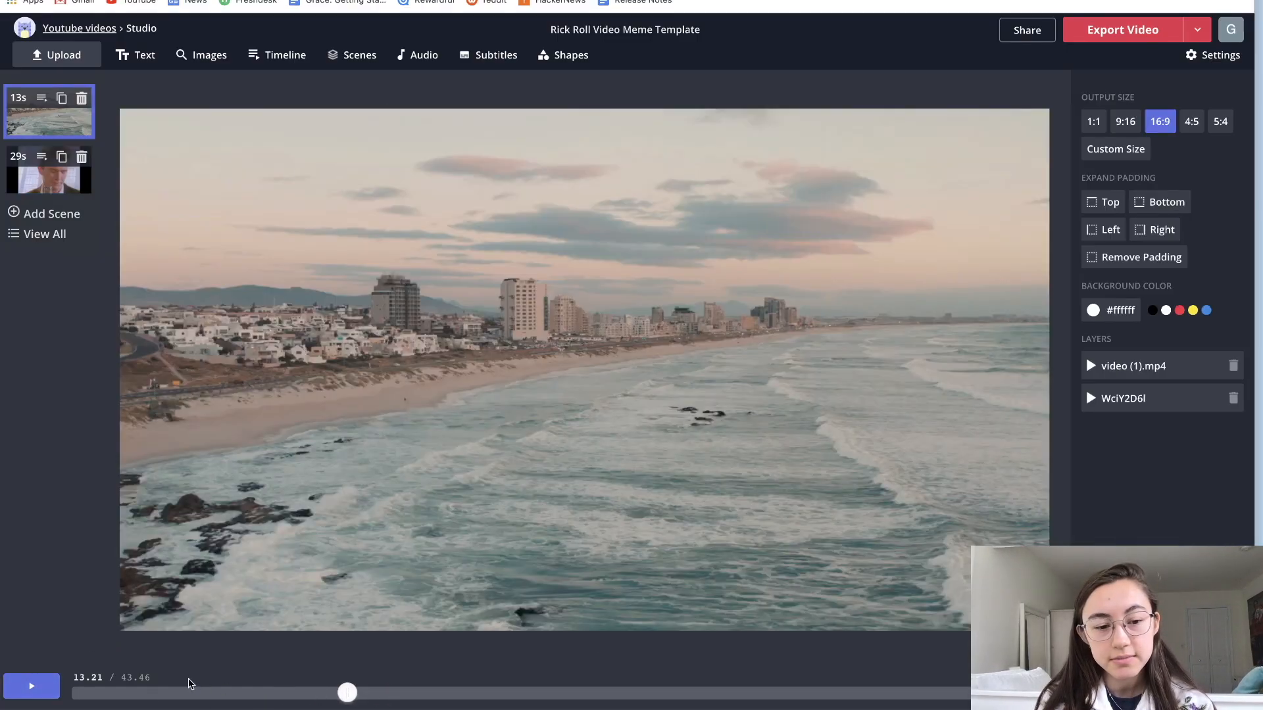
- Crop the second scene's Rick Astley video, unconstrained, to remove the black bars on both sides
{"action": "left_click", "coordinate": [30, 181]}
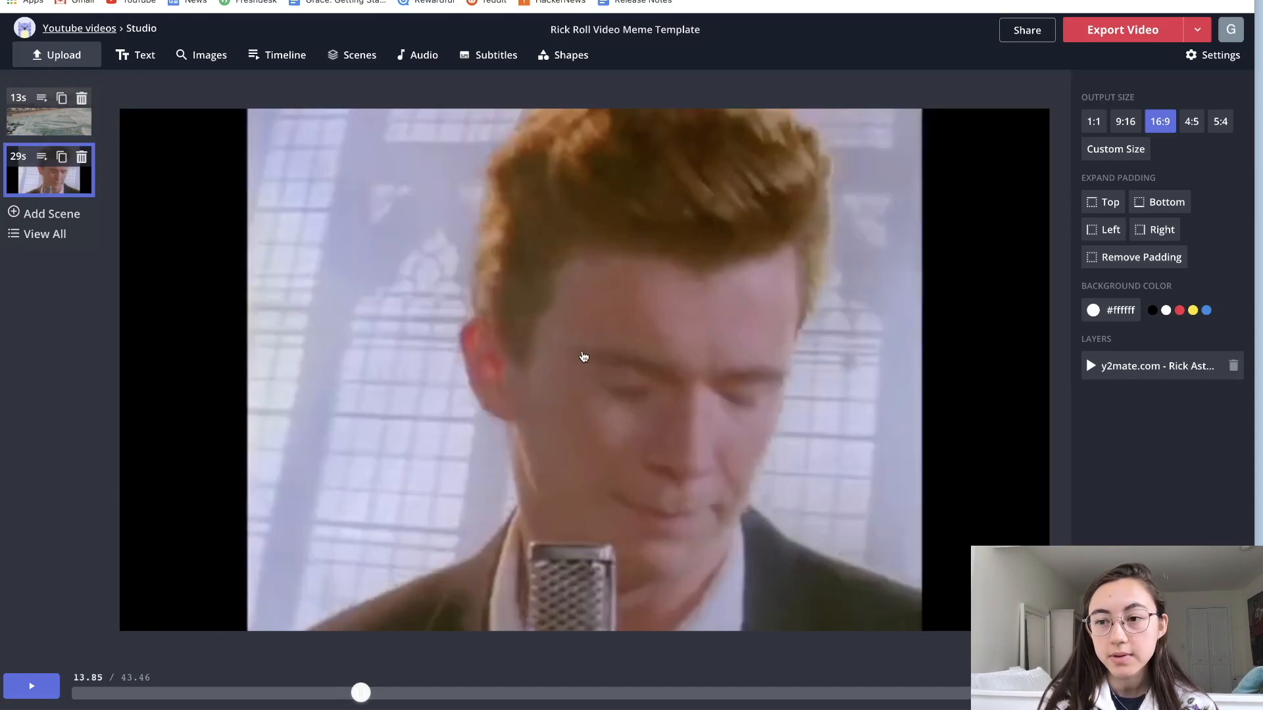
{"action": "left_click", "coordinate": [652, 344]}
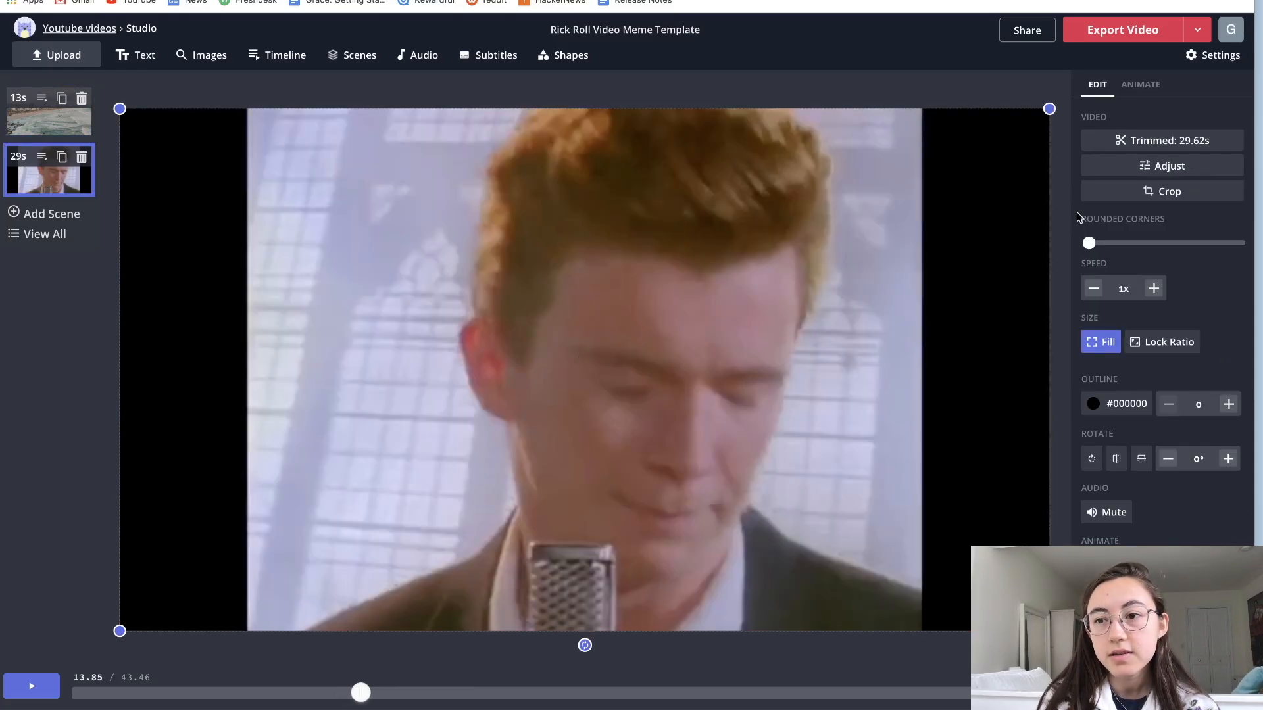
{"action": "left_click", "coordinate": [1105, 192]}
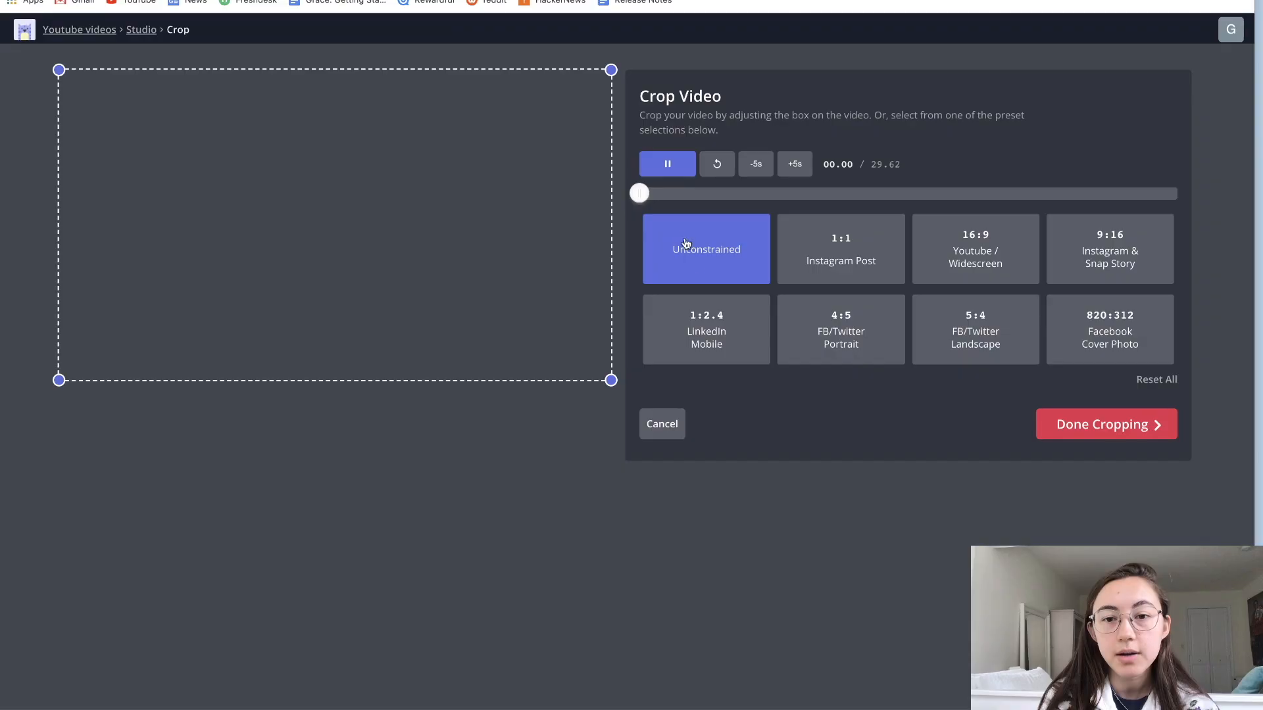
{"action": "left_click_drag", "start_coordinate": [611, 380], "coordinate": [533, 380]}
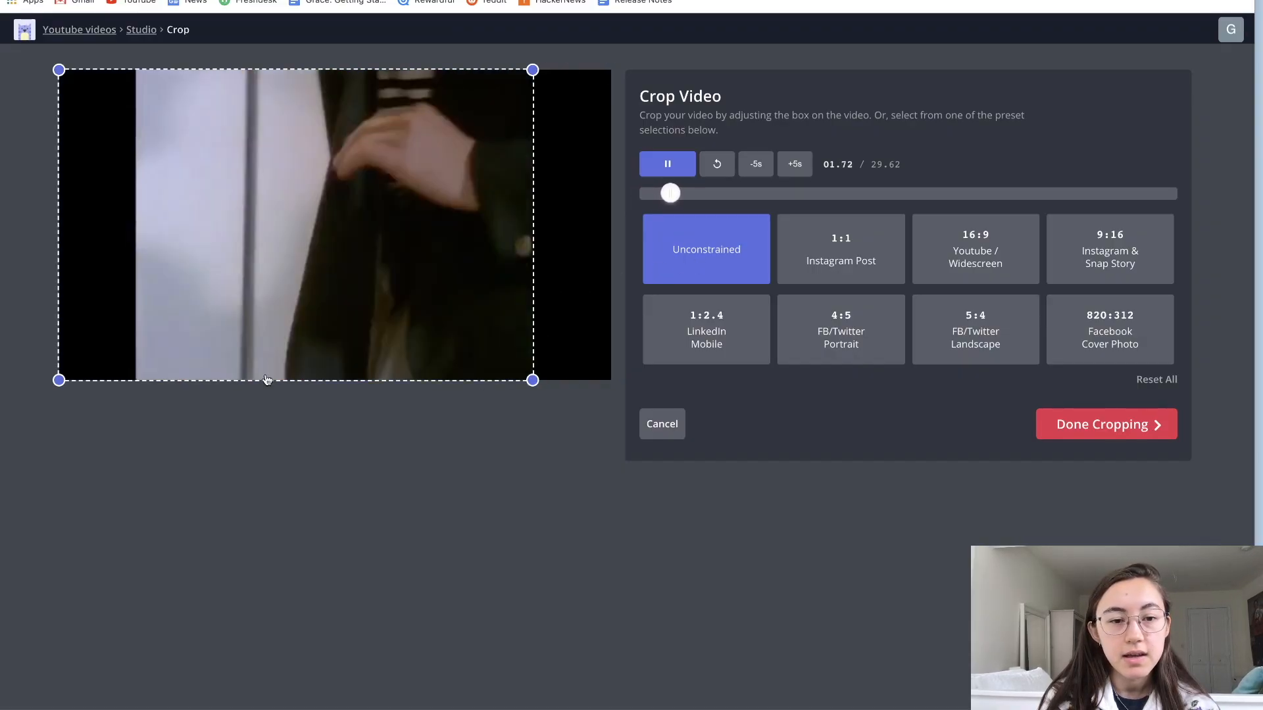
{"action": "left_click_drag", "start_coordinate": [59, 381], "coordinate": [137, 380]}
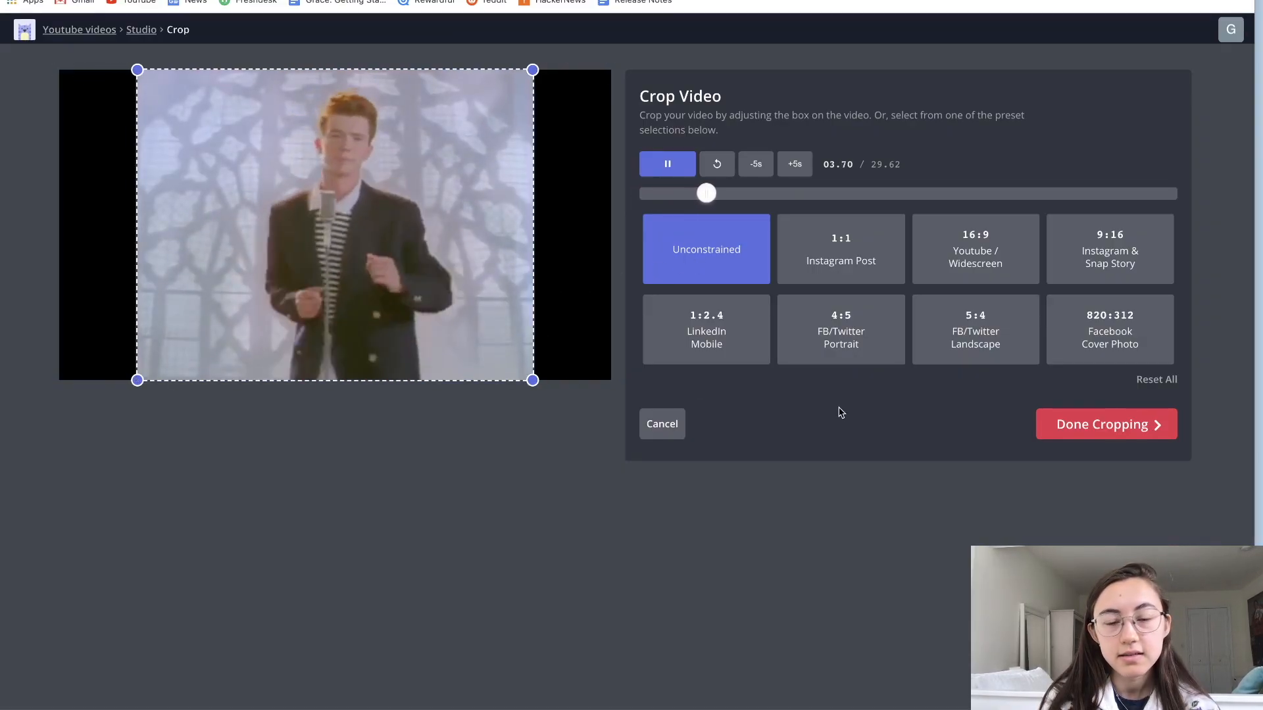
{"action": "left_click", "coordinate": [1052, 429]}
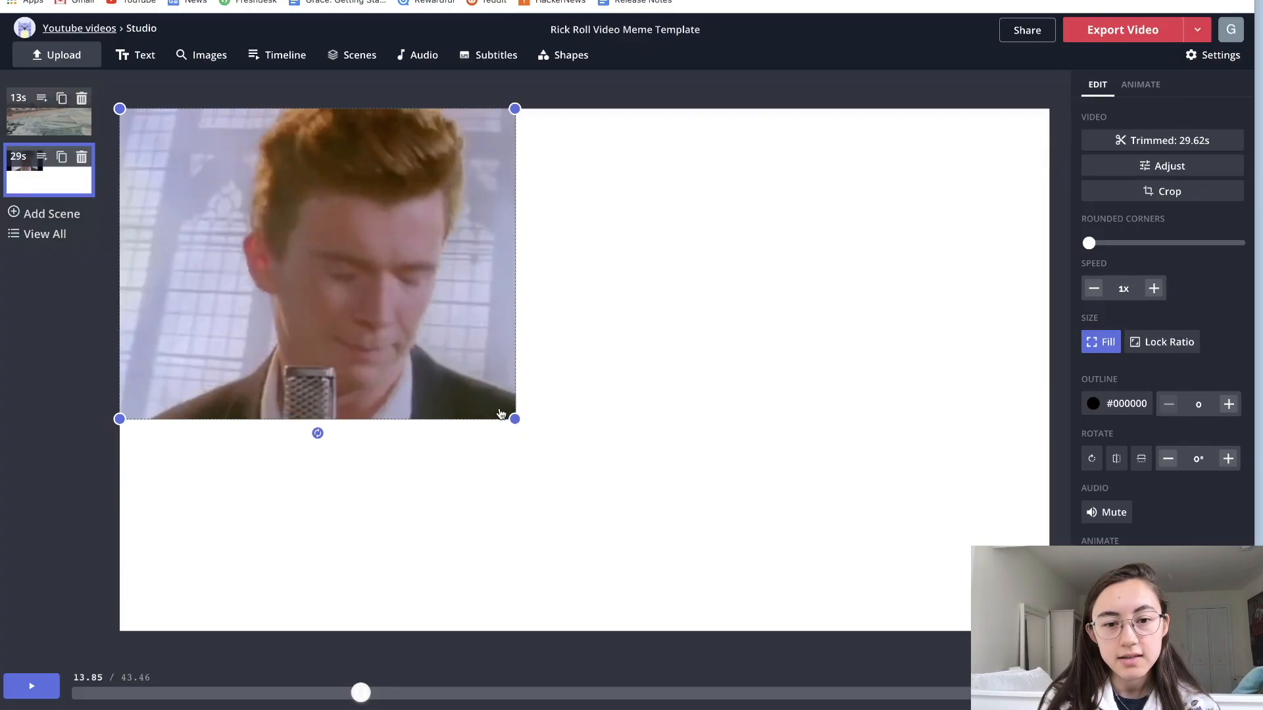
- Enlarge the cropped Rick Astley video to cover the whole 16:9 canvas and deselect it
{"action": "left_click_drag", "start_coordinate": [515, 419], "coordinate": [1050, 631]}
{"action": "left_click", "coordinate": [1058, 645]}
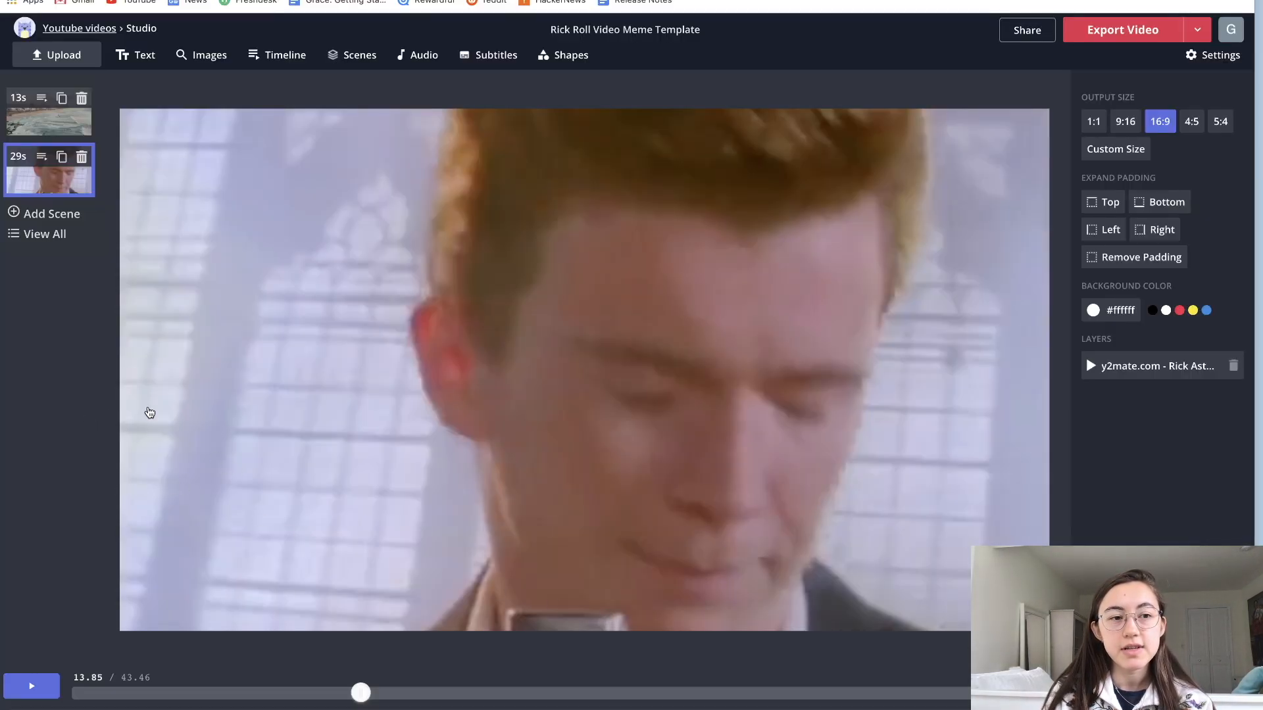
{"action": "left_click", "coordinate": [150, 413]}
{"action": "left_click", "coordinate": [64, 395]}
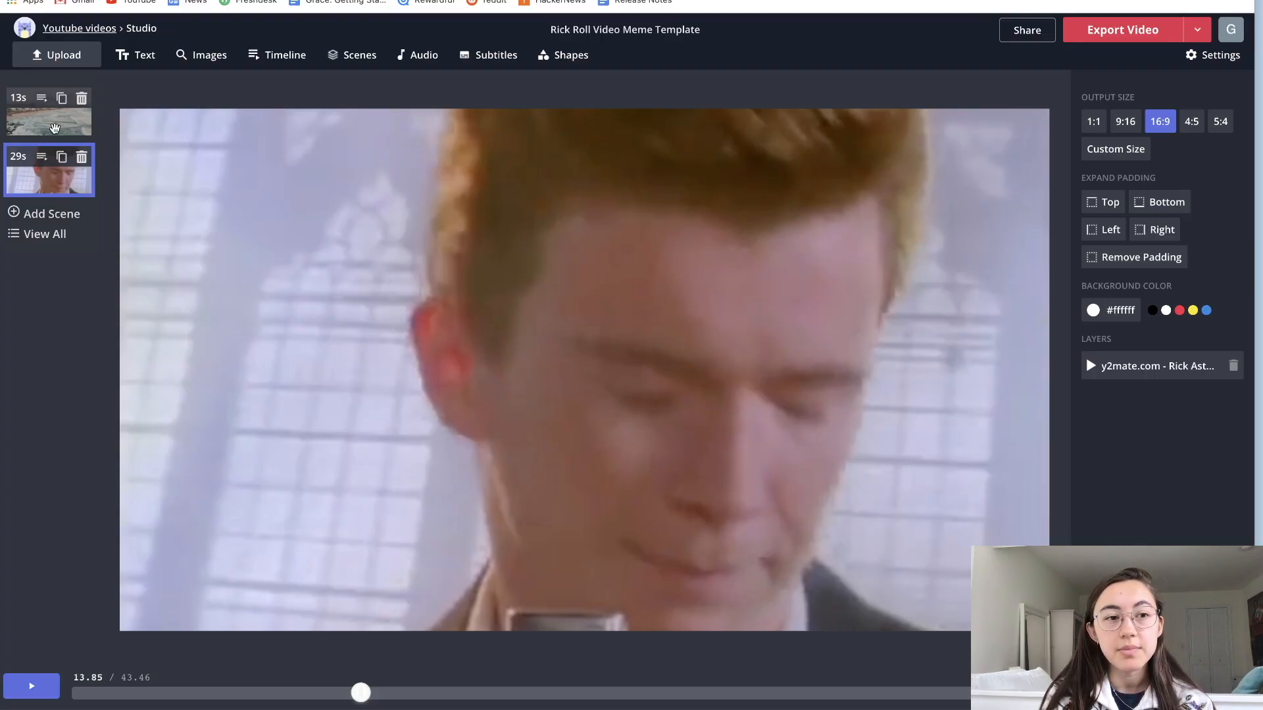
- Try the 5:4 output size for the project and return it to 16:9
{"action": "left_click", "coordinate": [1221, 123]}
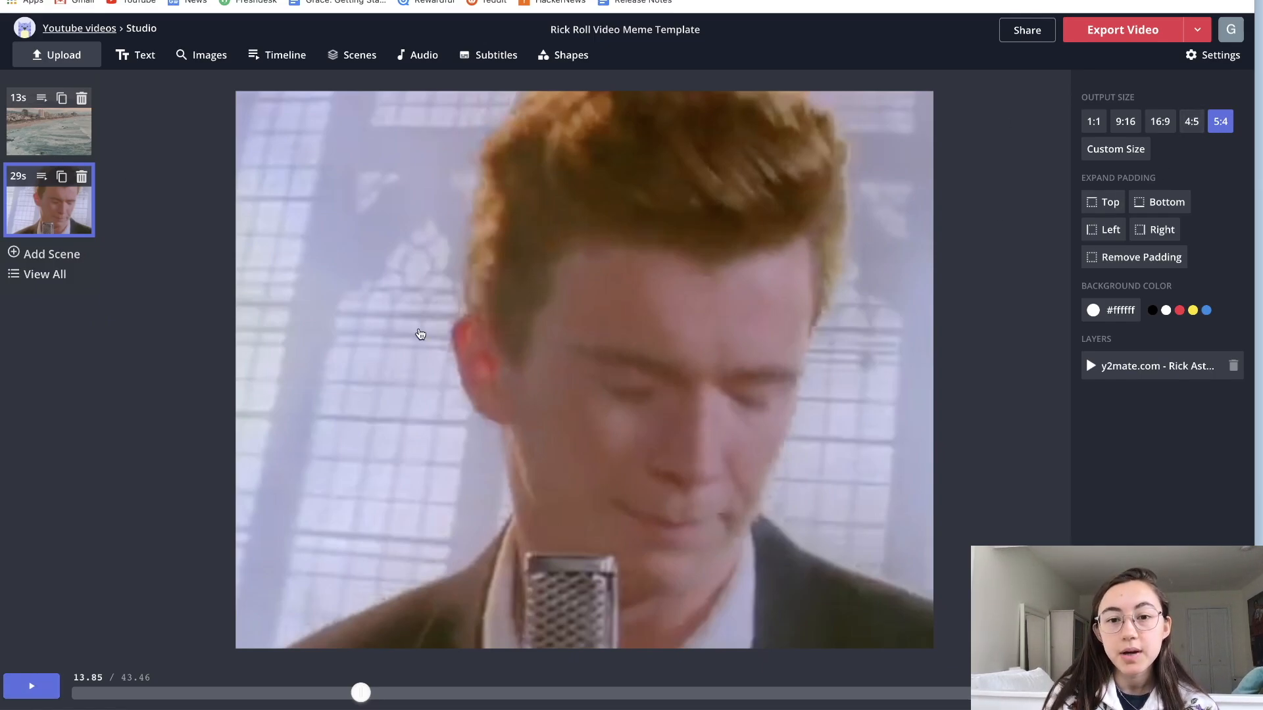
{"action": "left_click", "coordinate": [421, 335]}
{"action": "left_click", "coordinate": [989, 200]}
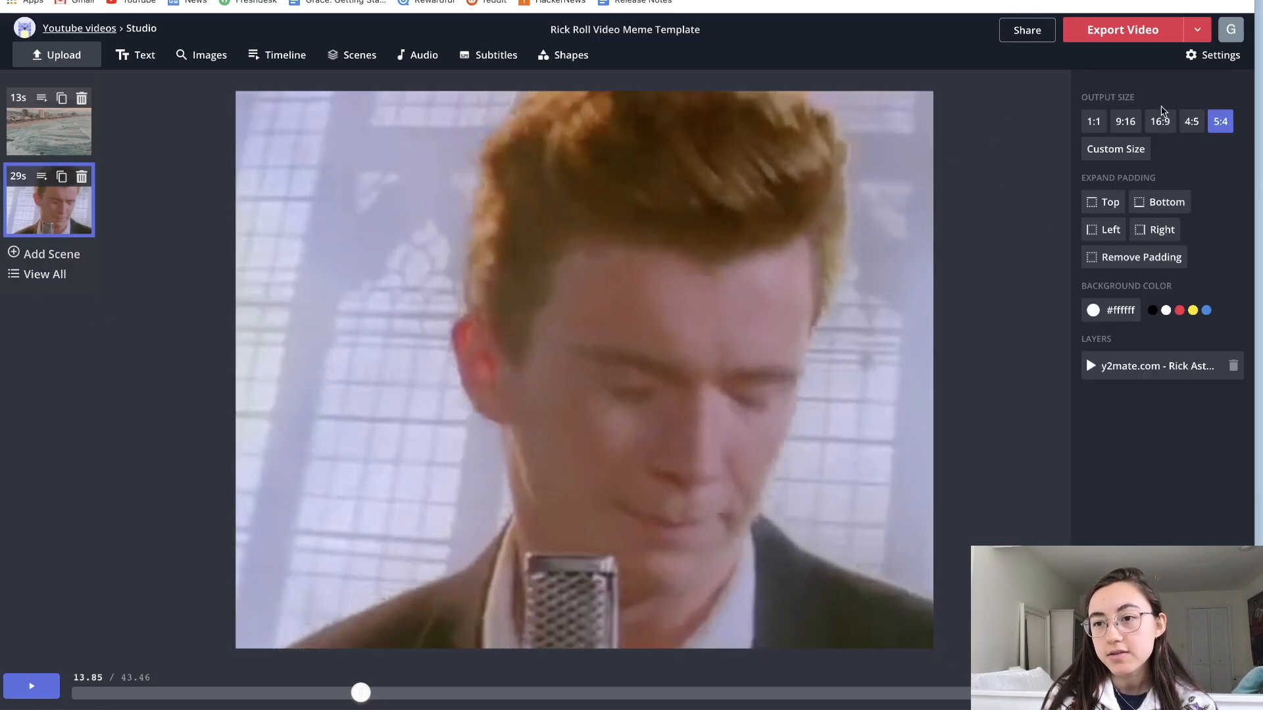
{"action": "left_click", "coordinate": [1161, 121]}
- Check the beach scene, export the project as a video, and download the finished file
{"action": "left_click", "coordinate": [46, 119]}
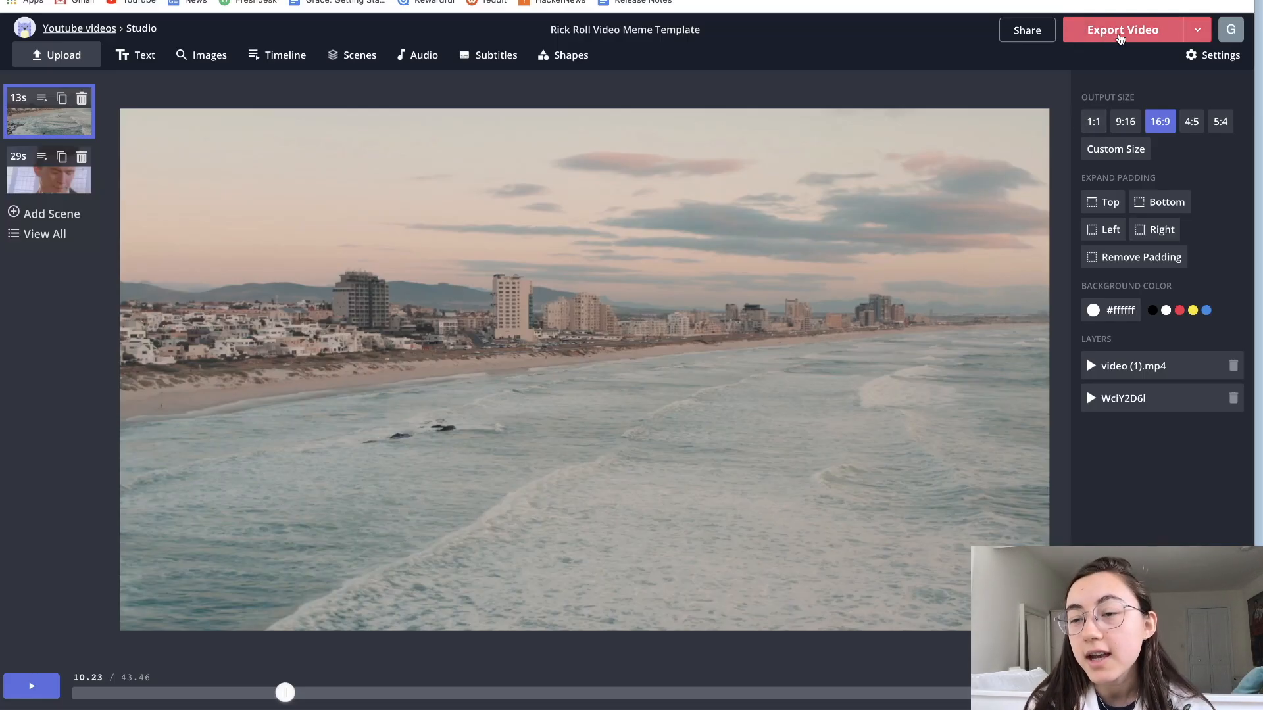
{"action": "left_click", "coordinate": [1121, 38]}
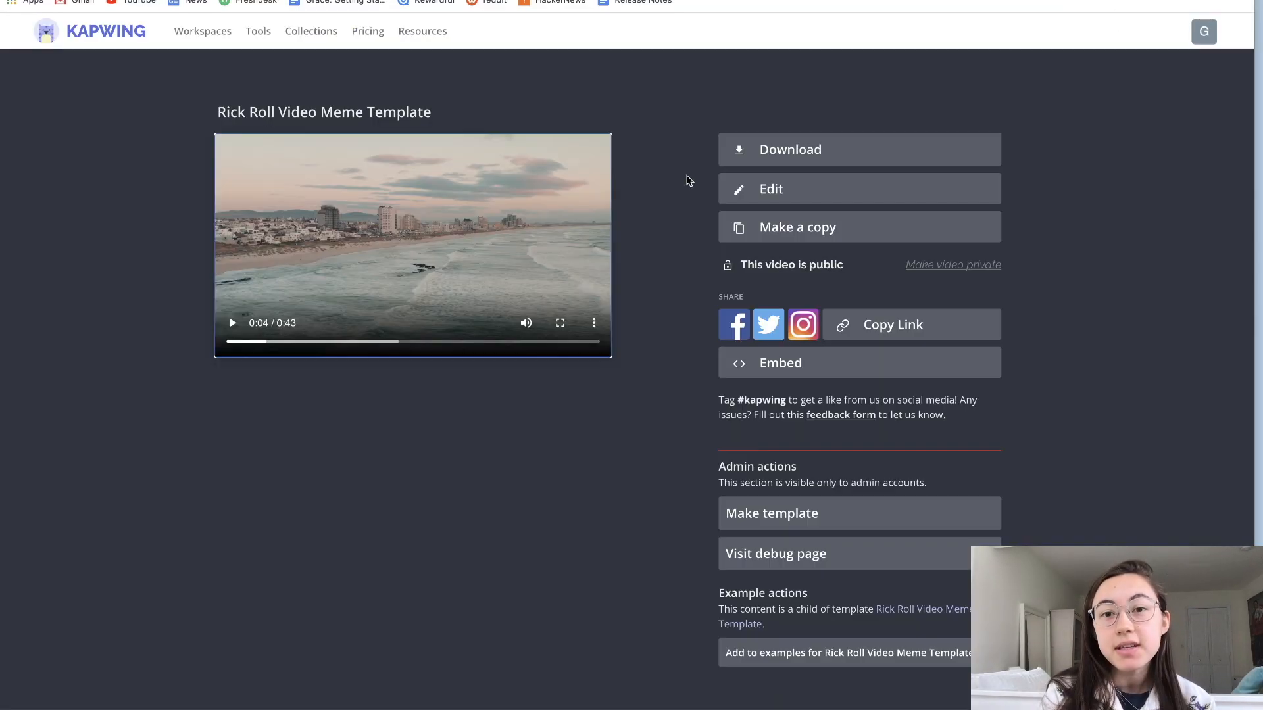
{"action": "left_click", "coordinate": [837, 155]}
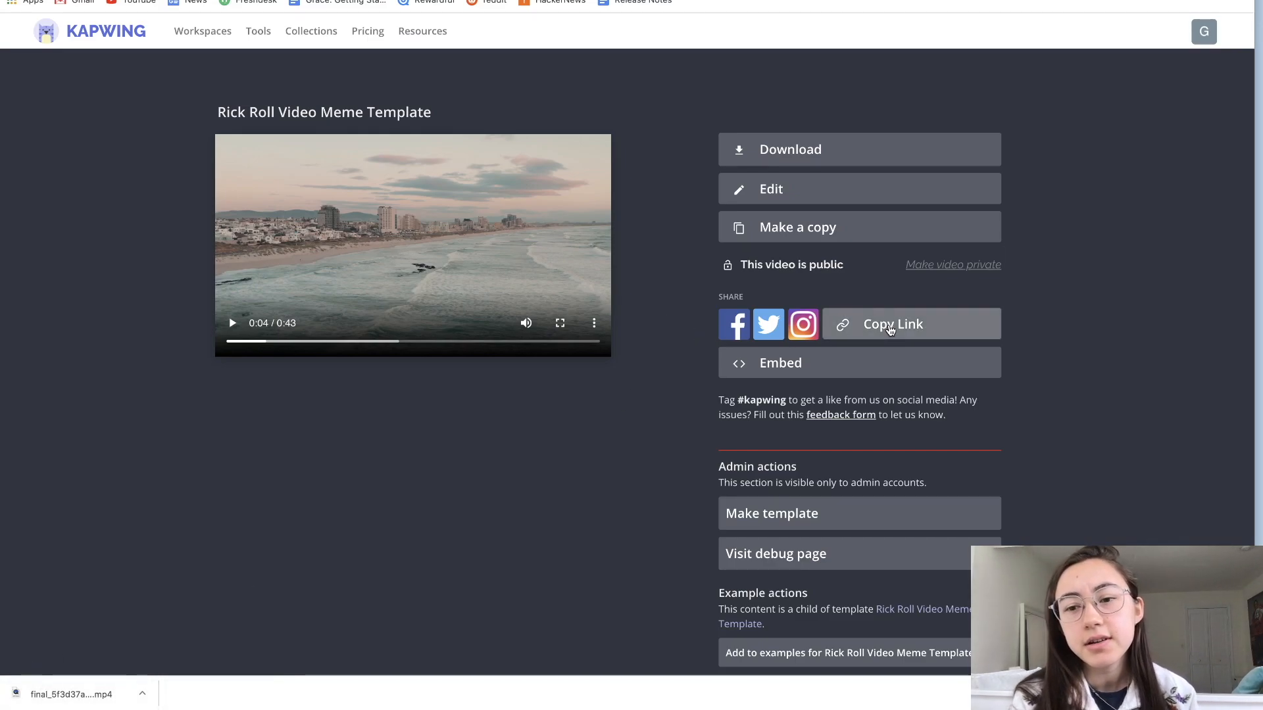
- Copy the exported video's share link and try the Facebook sharing option
{"action": "left_click", "coordinate": [911, 327]}
{"action": "left_click", "coordinate": [725, 327]}
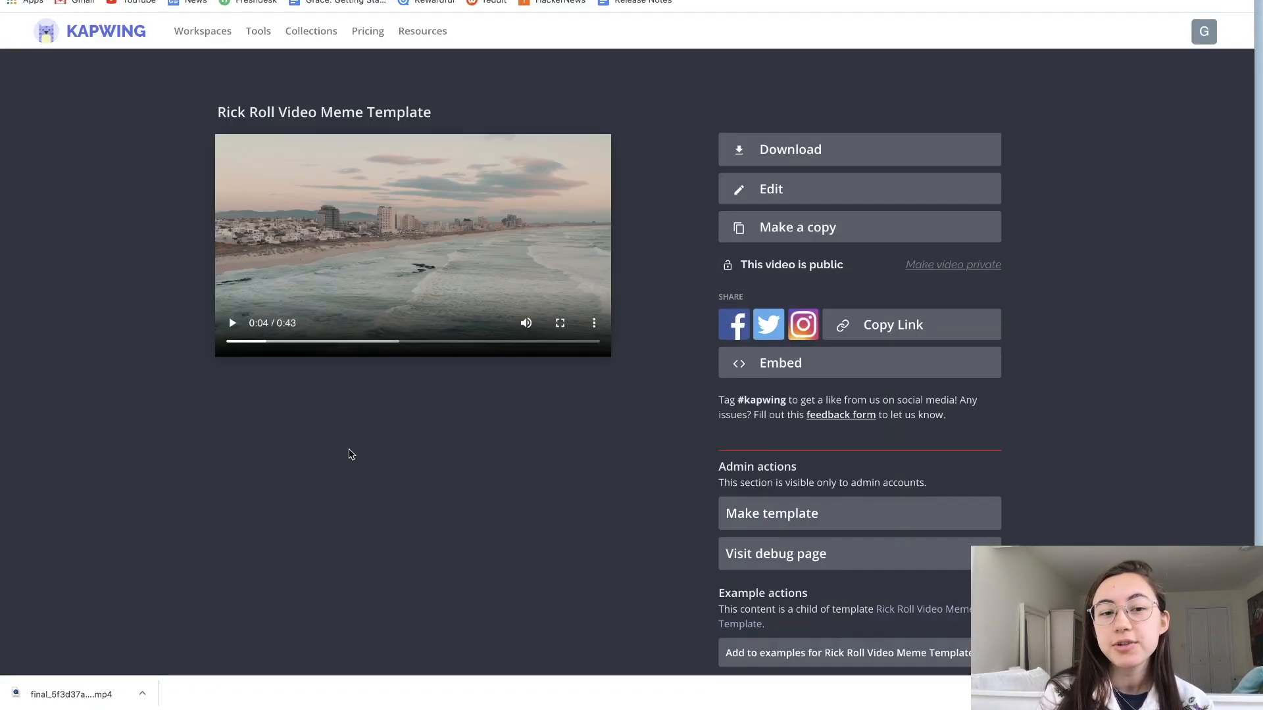
- Open the downloaded MP4 in the video player and skim through the Rick Astley part
{"action": "left_click", "coordinate": [93, 690]}
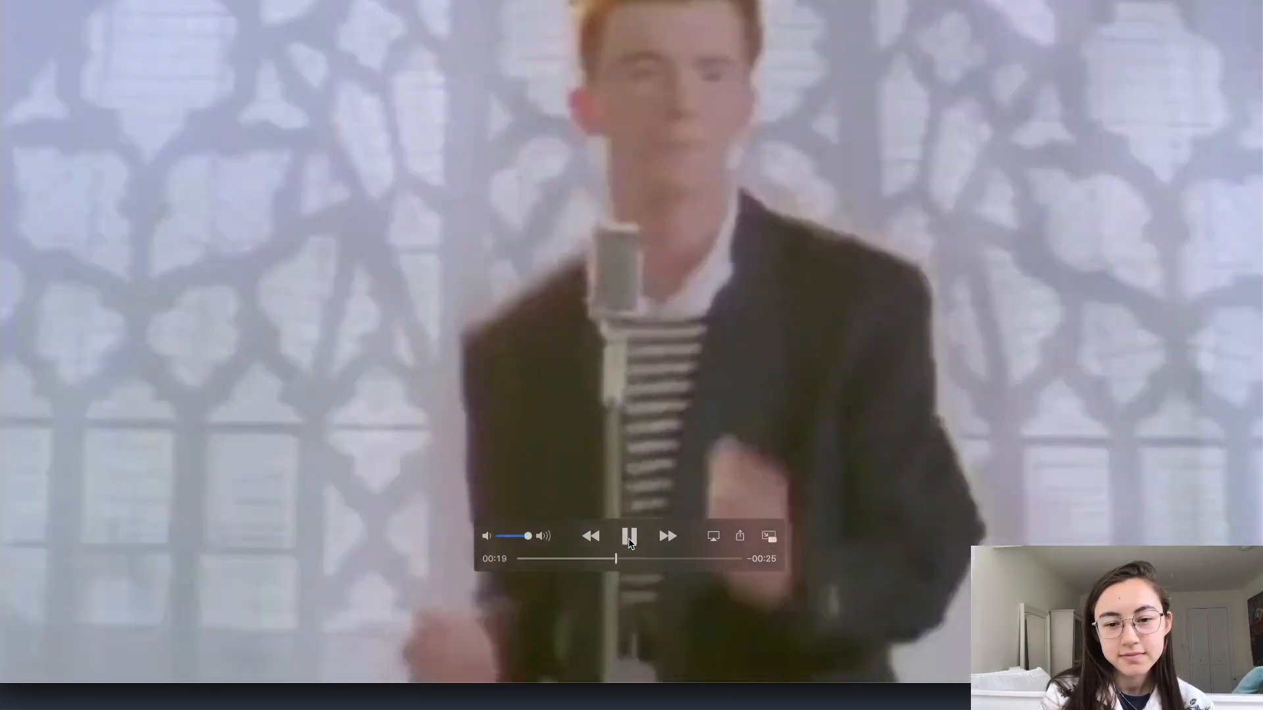
{"action": "left_click", "coordinate": [630, 546]}
{"action": "left_click_drag", "start_coordinate": [635, 559], "coordinate": [729, 559]}
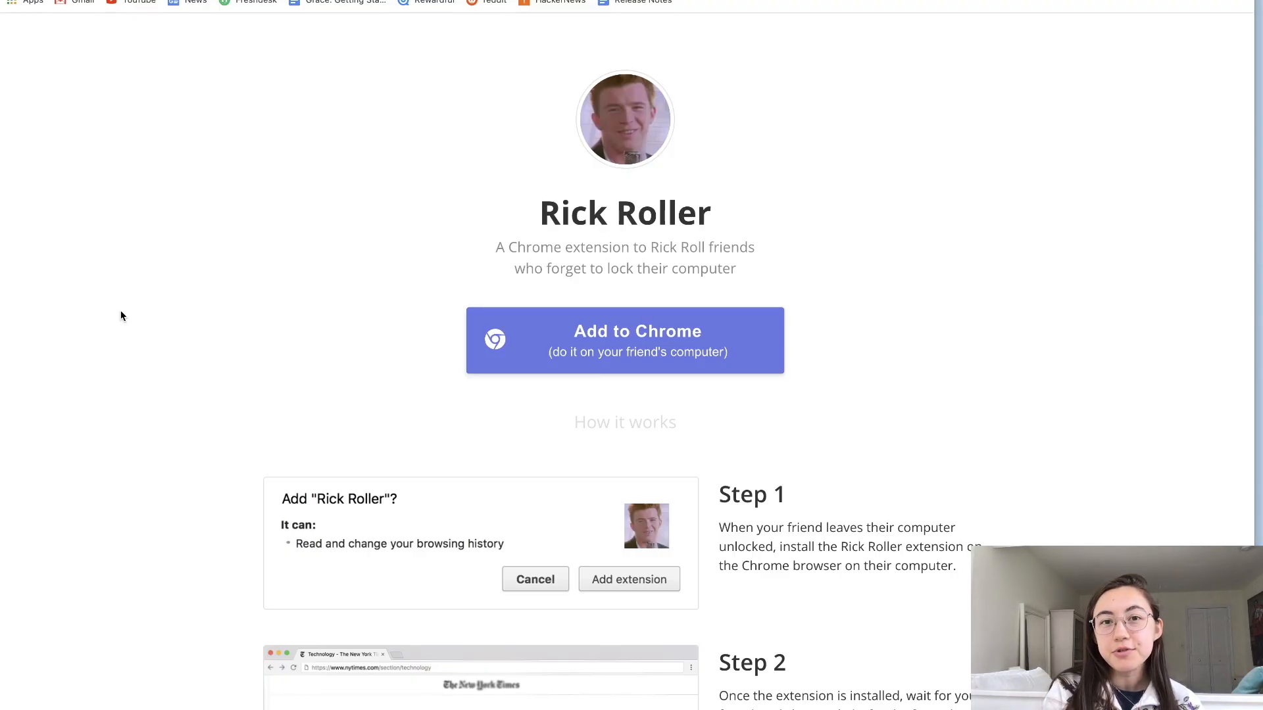
- Read through the how-it-works steps on the Rick Roller Chrome extension page
{"action": "scroll", "coordinate": [121, 316], "scroll_direction": "down", "scroll_amount": 6}
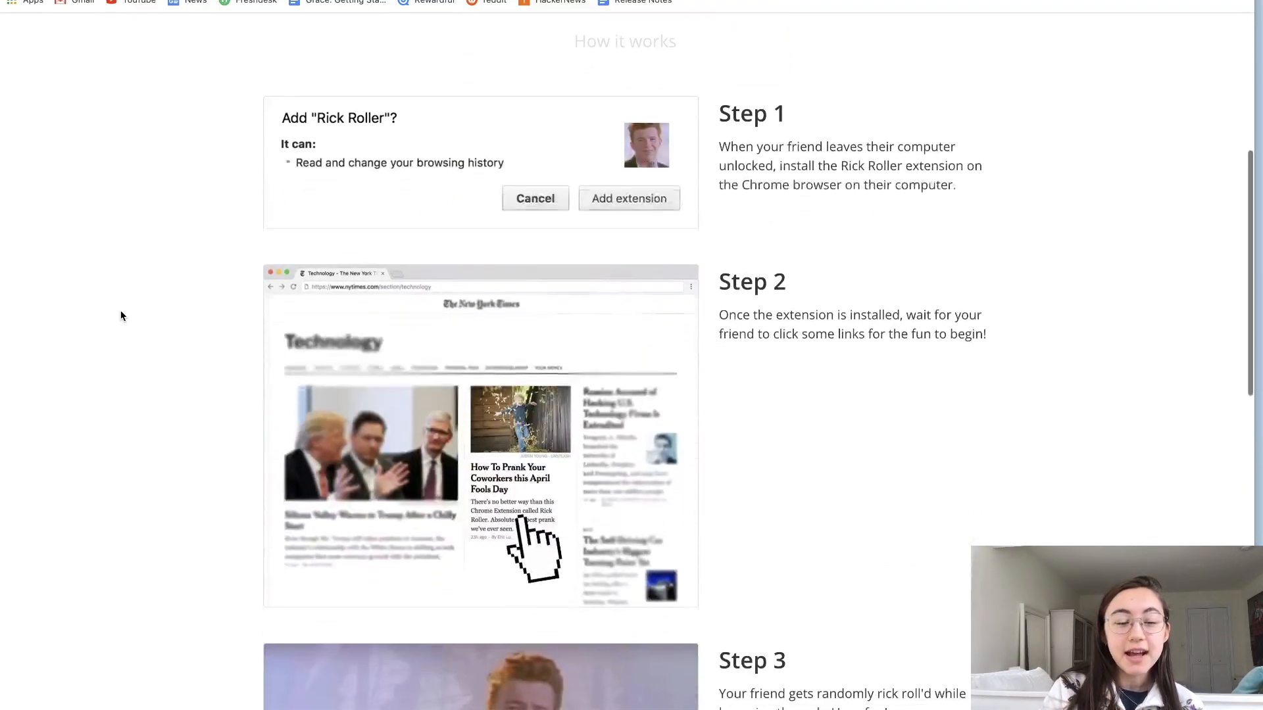
{"action": "scroll", "coordinate": [121, 316], "scroll_direction": "up", "scroll_amount": 6}
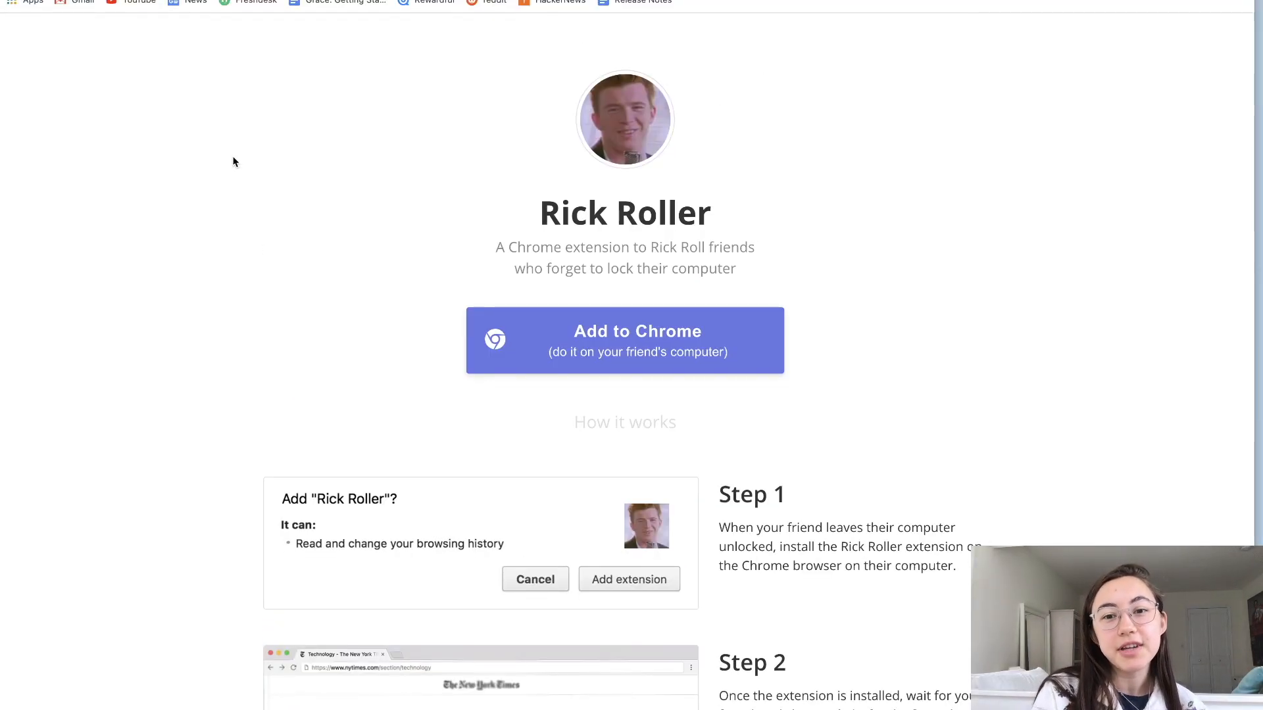
{"action": "scroll", "coordinate": [233, 161], "scroll_direction": "down", "scroll_amount": 18}
{"action": "scroll", "coordinate": [203, 224], "scroll_direction": "up", "scroll_amount": 12}
{"action": "scroll", "coordinate": [202, 223], "scroll_direction": "up", "scroll_amount": 7}
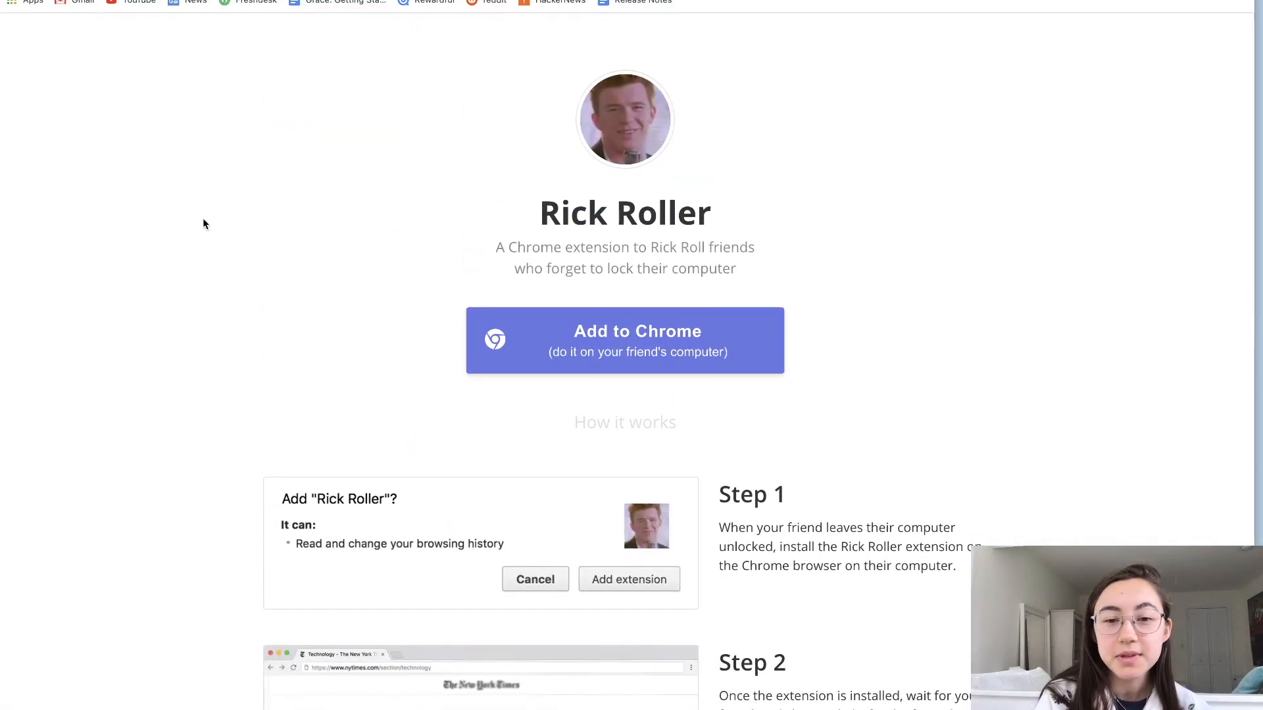